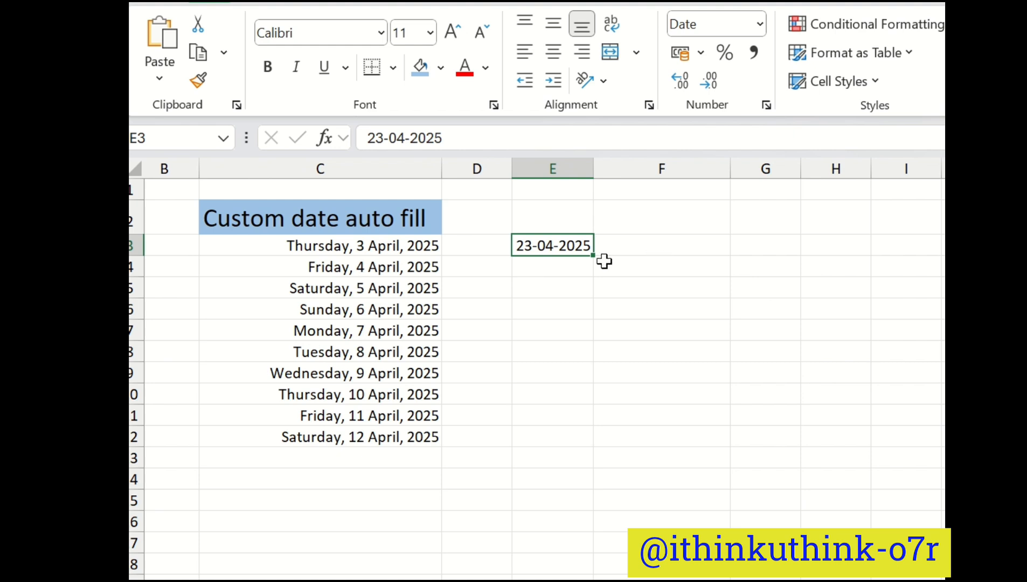
Clear cell E3 and enter the date 23-04-2025 in it.
click(596, 291)
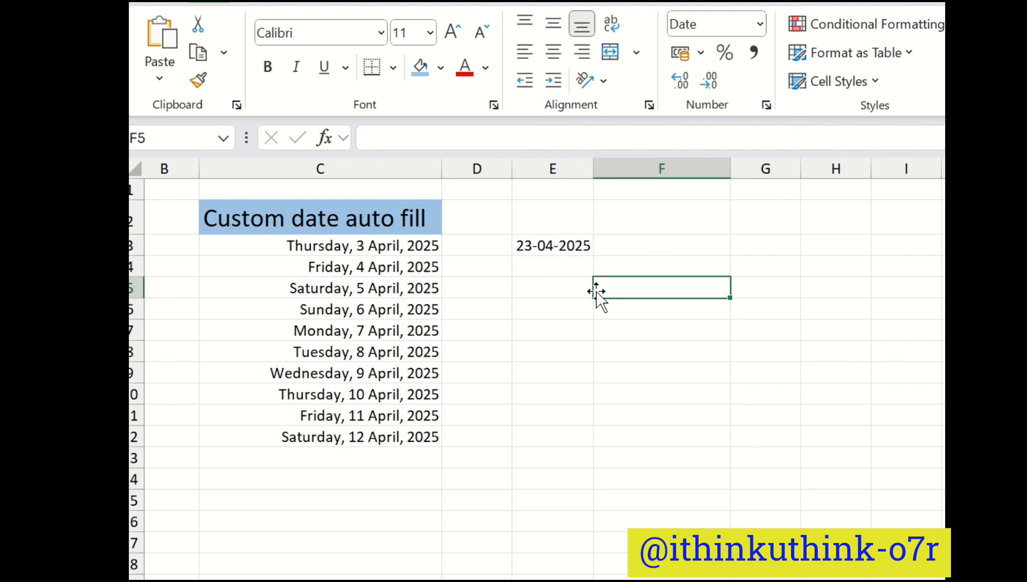
click(576, 246)
key(Delete)
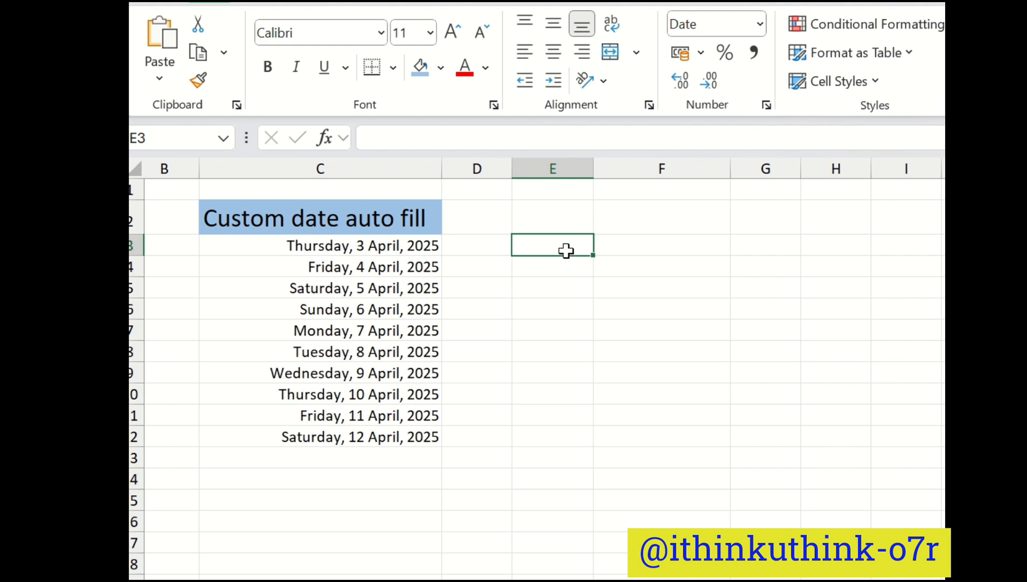
text(23-04-2025)
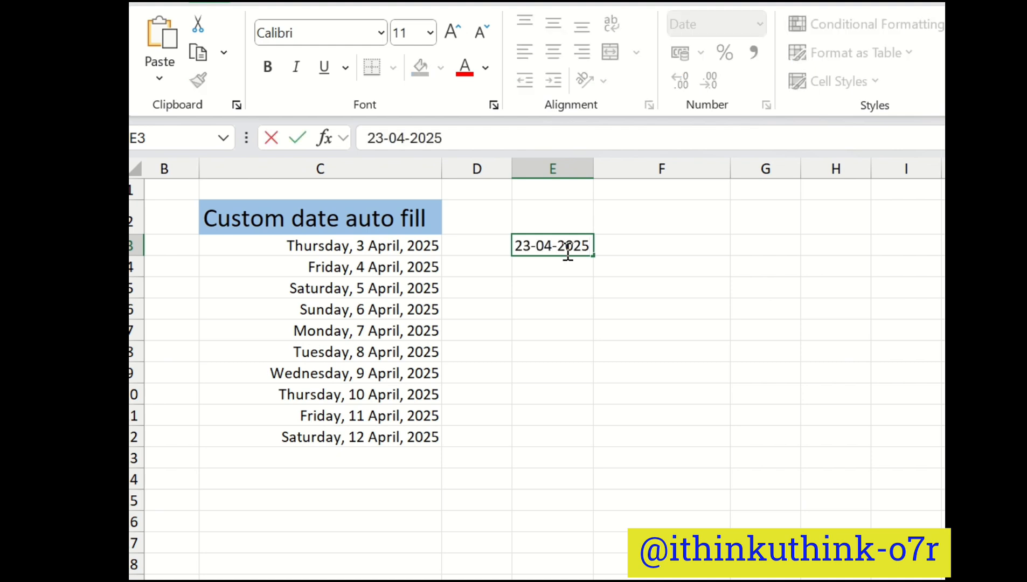
key(Return)
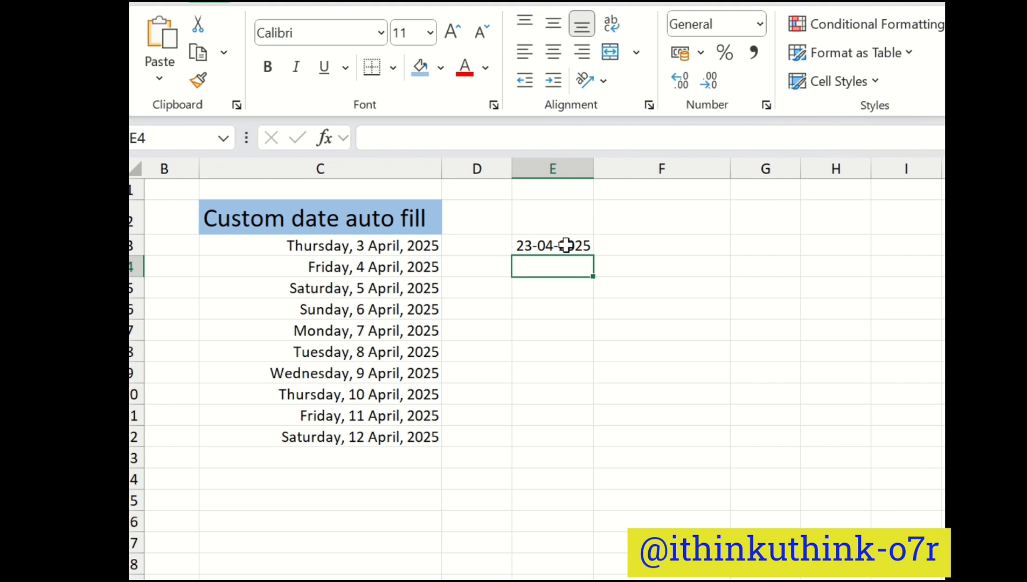
Apply the Long Date number format to cell E3.
click(565, 245)
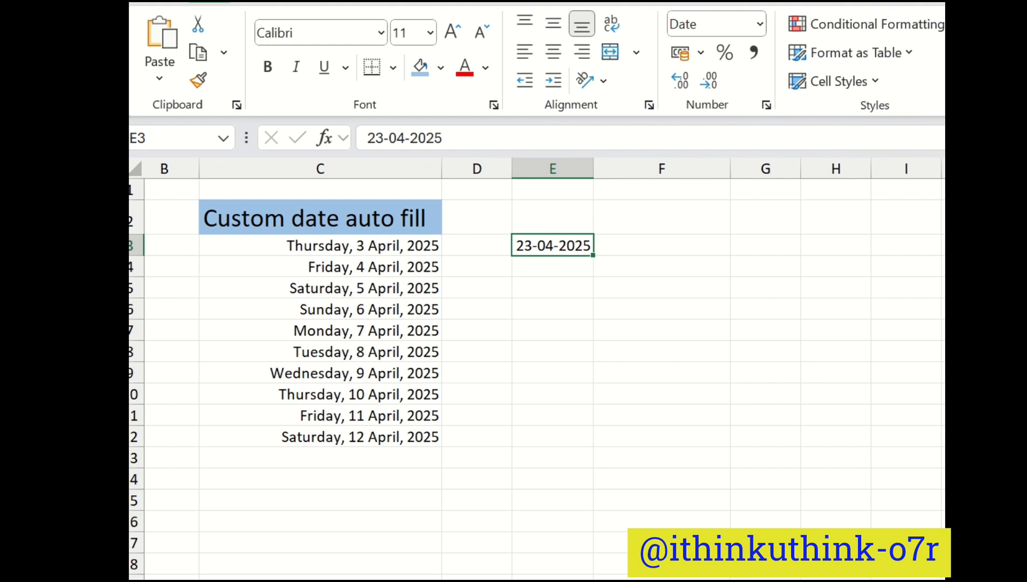
click(760, 25)
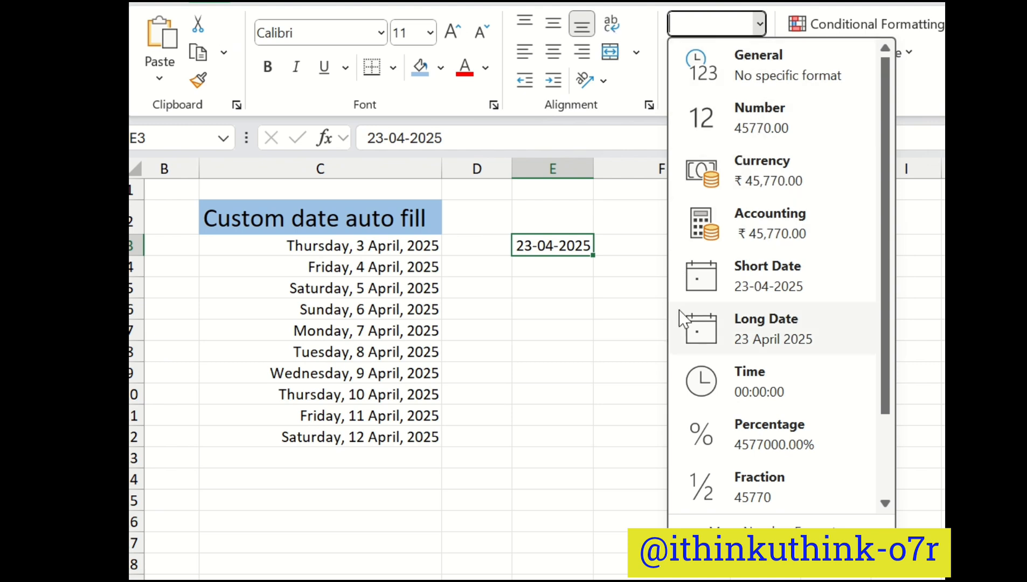
click(790, 341)
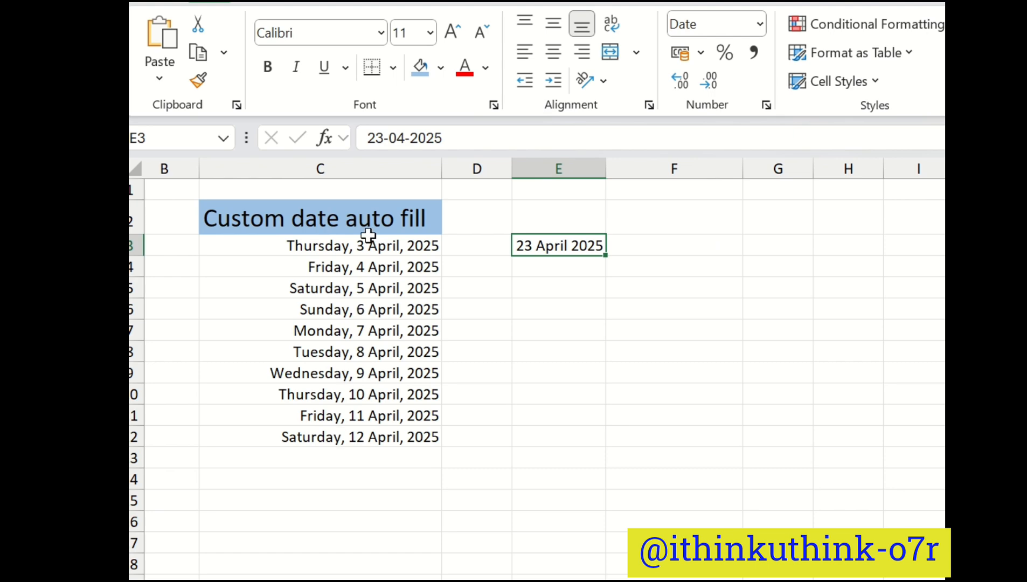
Format cell E3 with the Date type that includes the weekday, "Wednesday, 14 March, 2012".
click(760, 24)
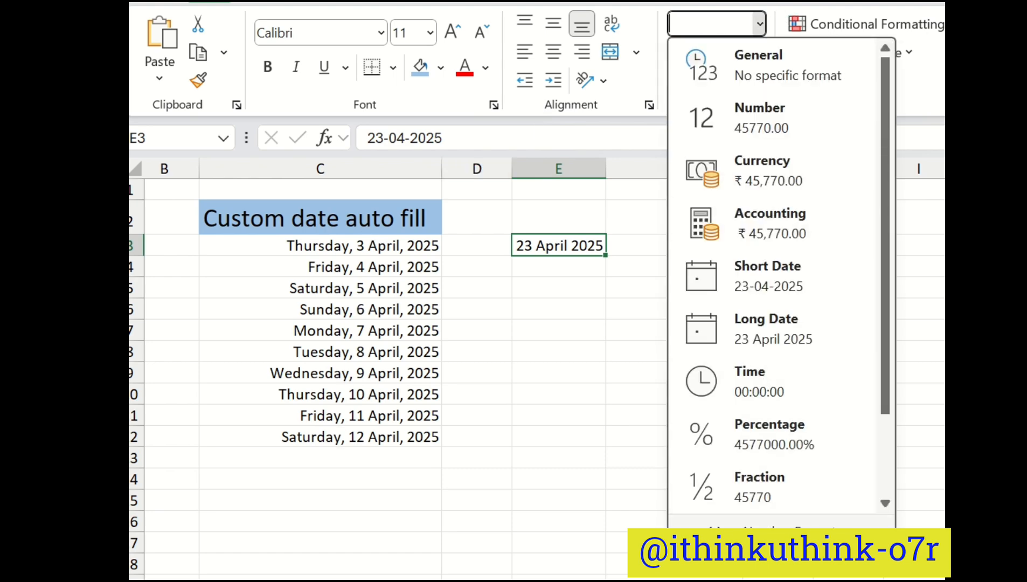
click(771, 527)
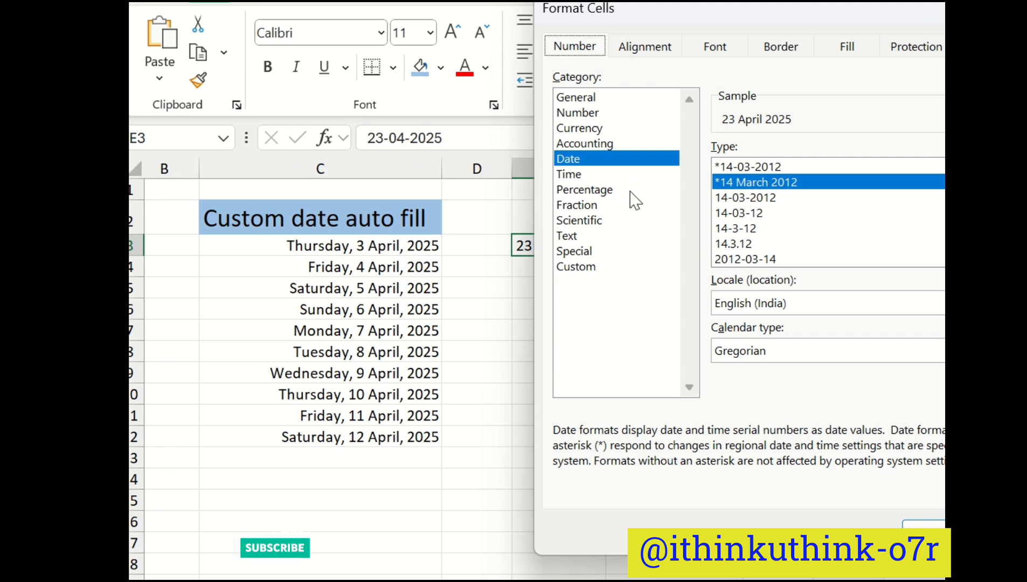
drag(780, 17, 509, 32)
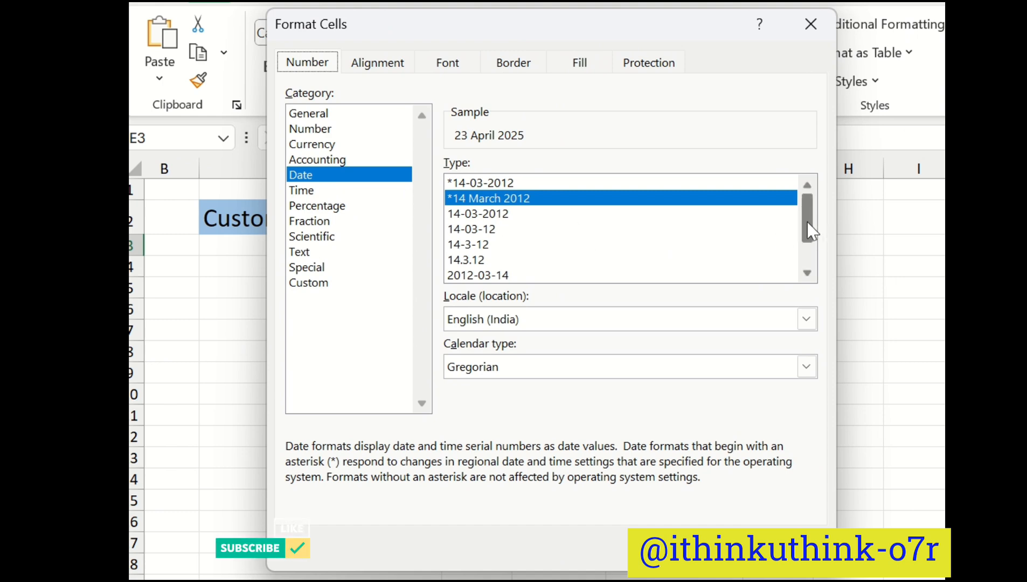
drag(812, 231, 807, 247)
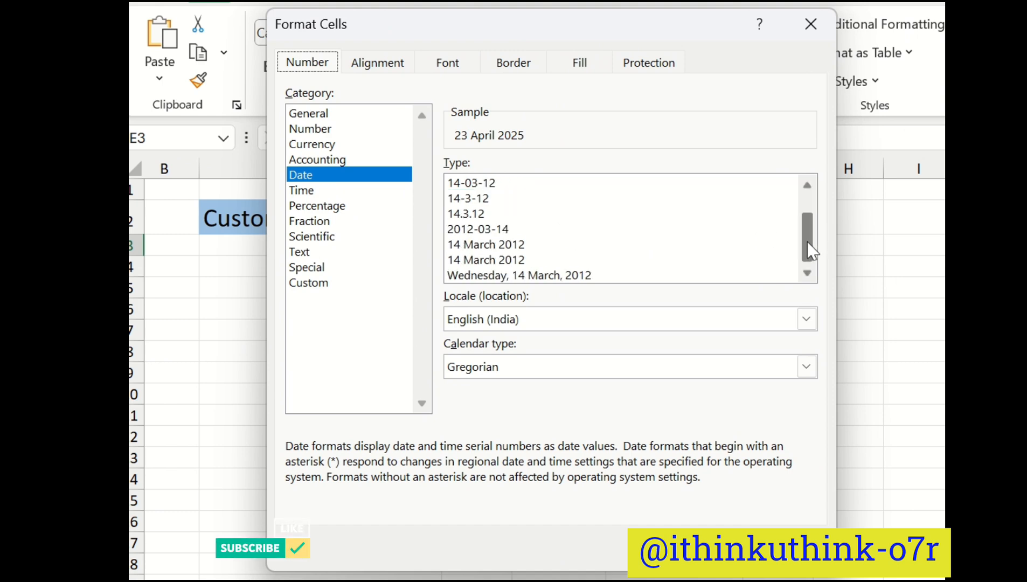
click(513, 274)
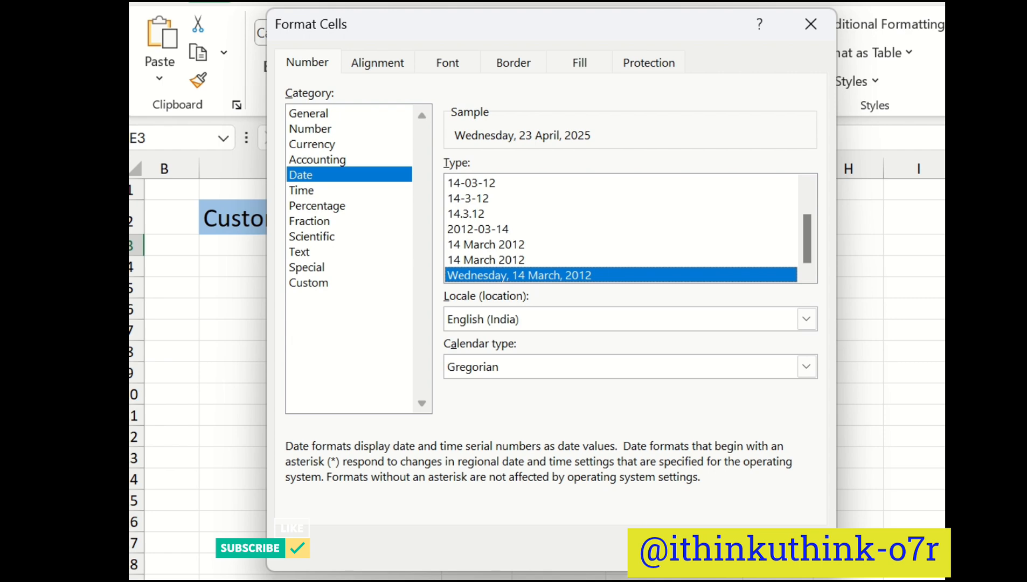
key(Return)
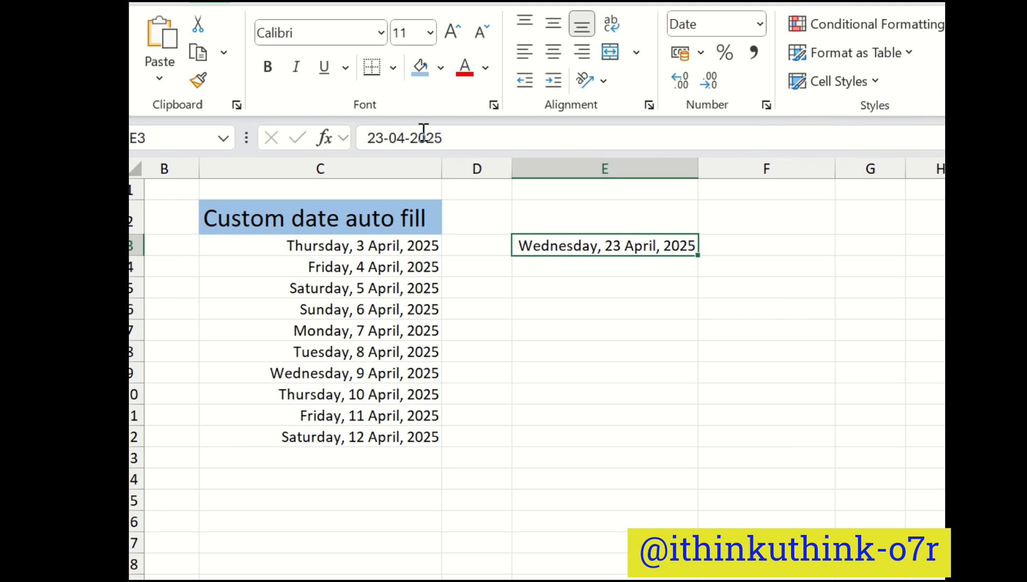
Change the date in cell E3 to 01-04-2025.
click(383, 133)
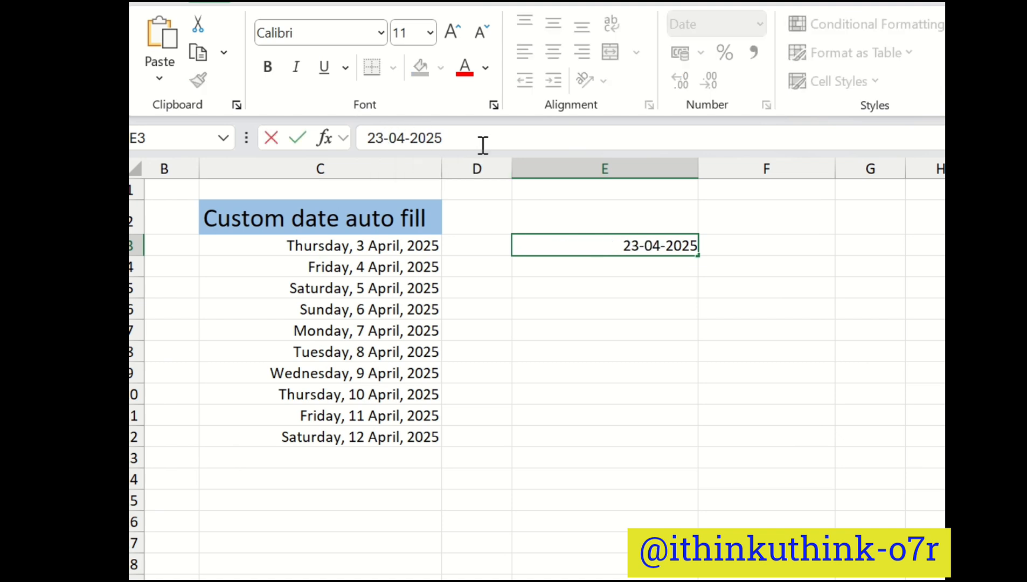
key(BackSpace)
key(BackSpace)
text(01)
key(Return)
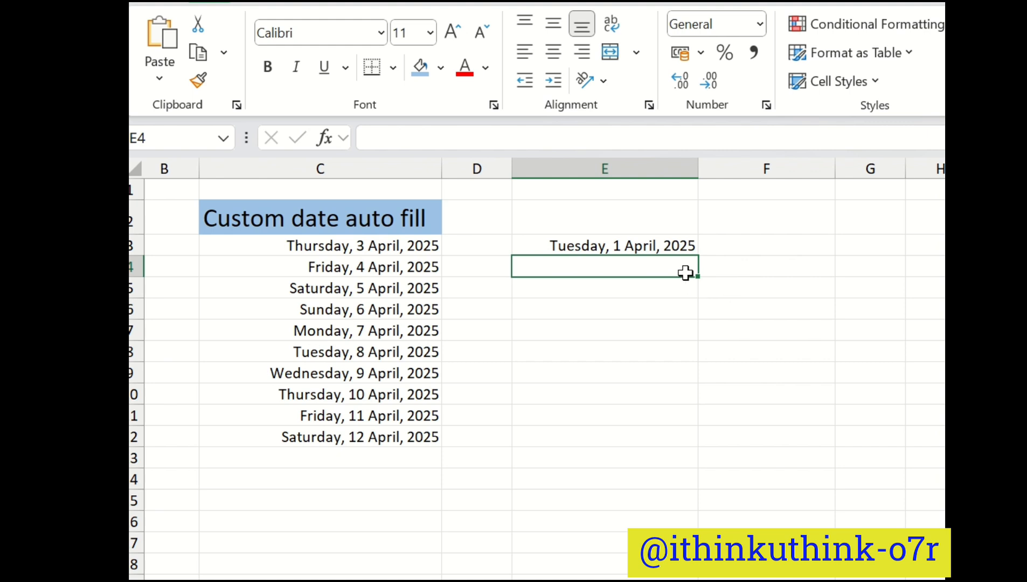
Auto-fill the date in E3 down through cell E13.
drag(653, 268, 665, 249)
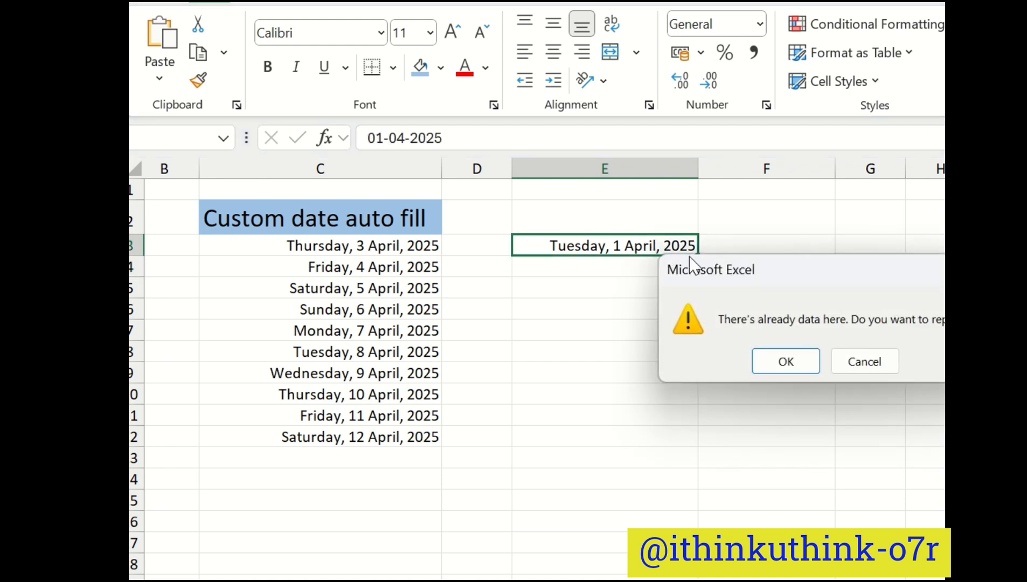
key(Escape)
click(653, 249)
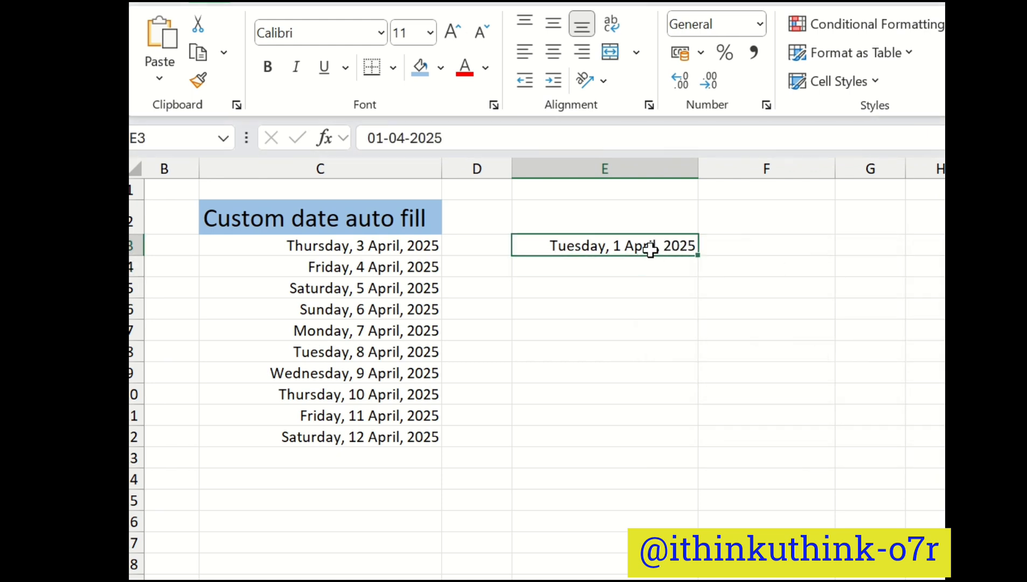
drag(703, 258, 697, 474)
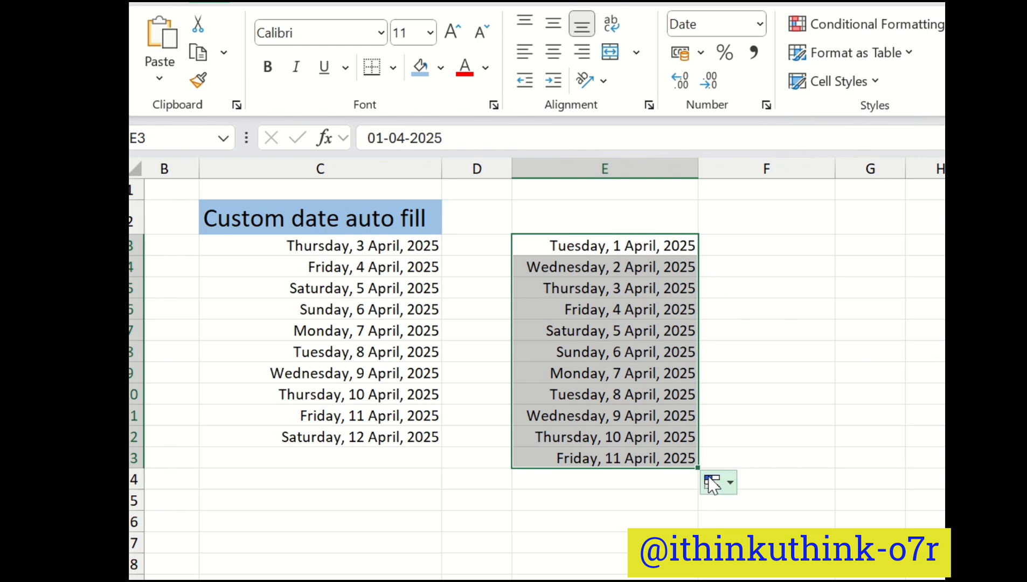
Auto-fill E3 down to E13 again and set the fill option to Fill Days.
click(658, 240)
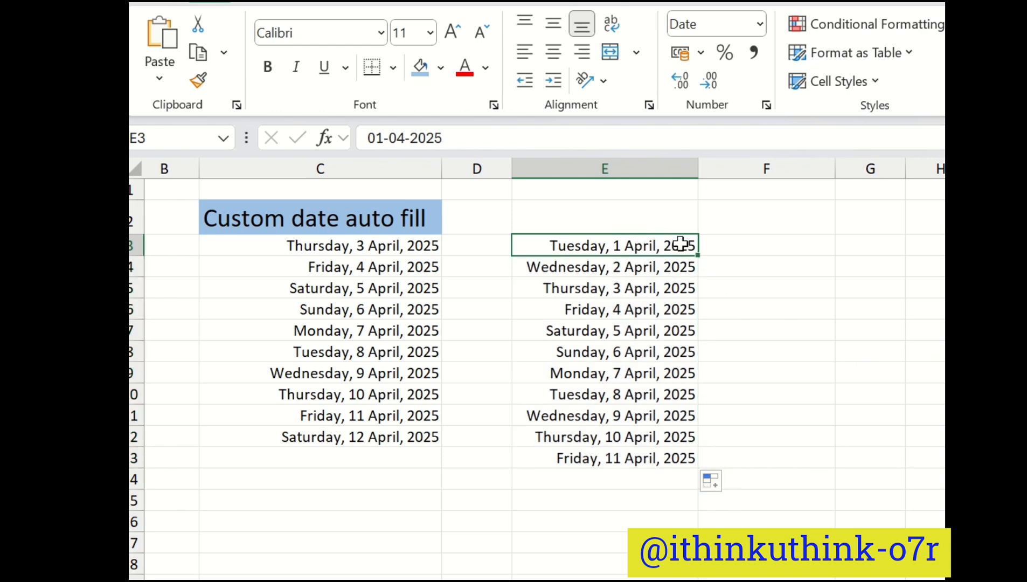
drag(697, 255, 695, 459)
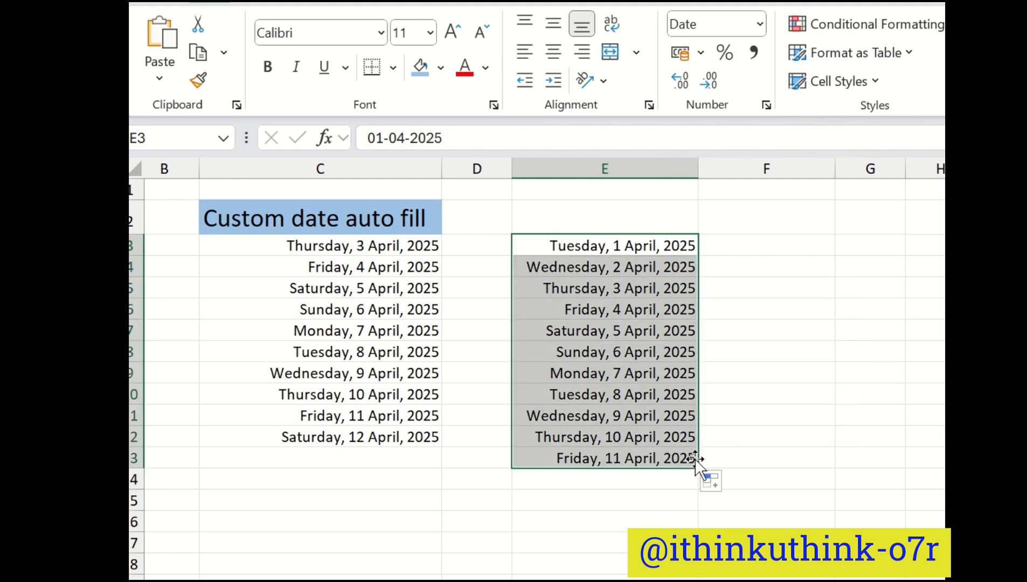
click(718, 485)
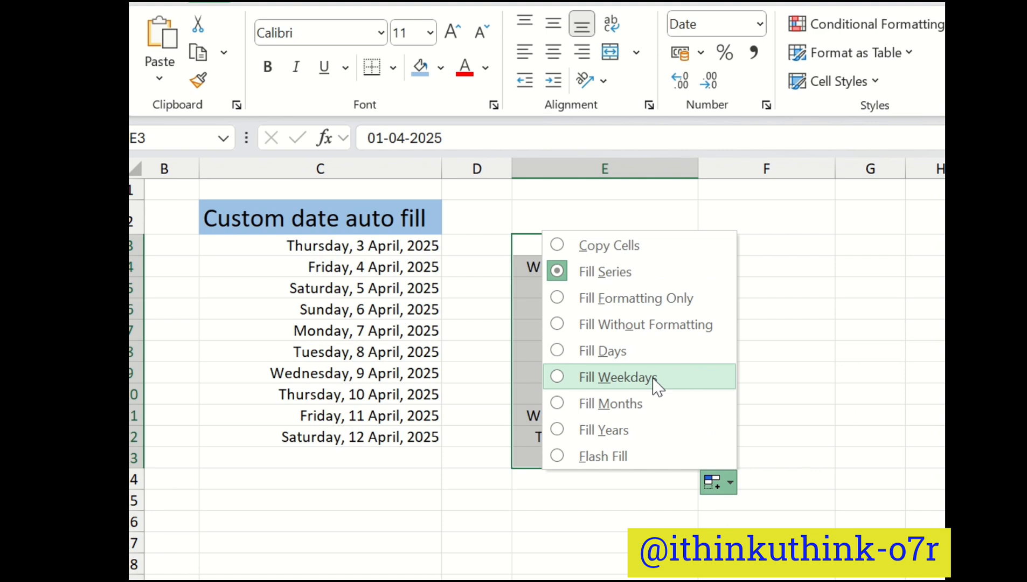
click(613, 355)
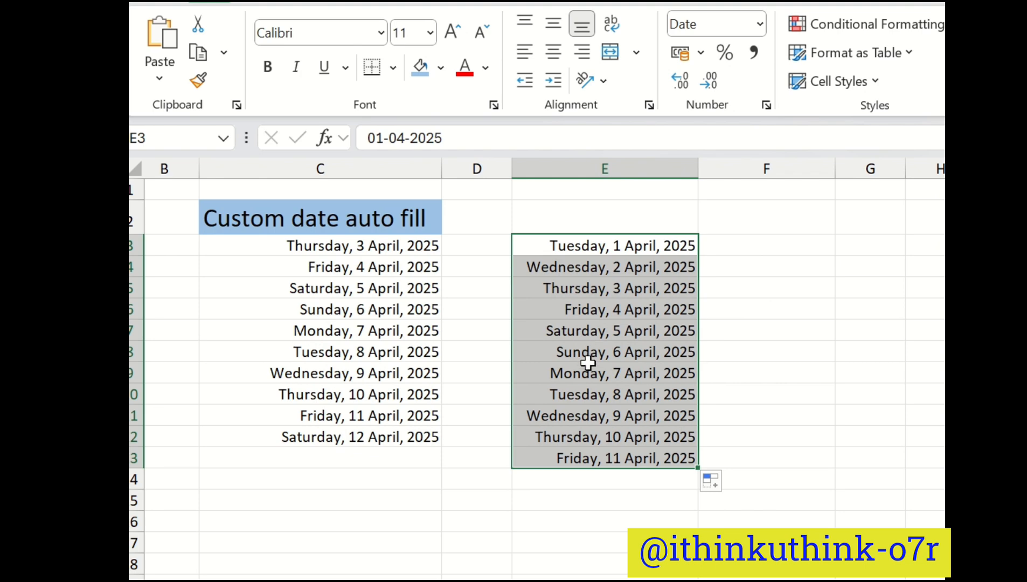
Change the auto-fill of E3:E13 to Fill Weekdays.
click(718, 484)
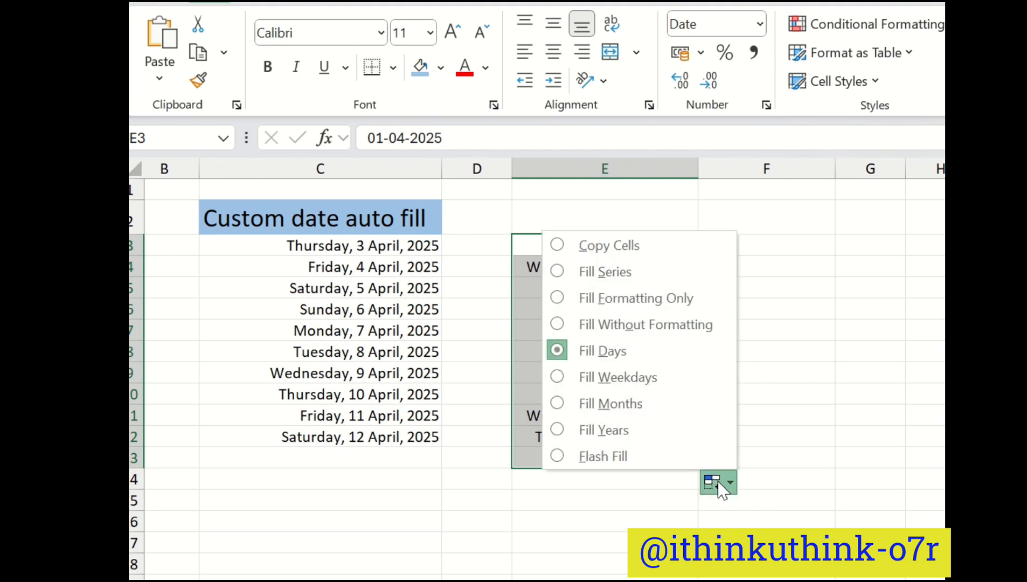
click(606, 380)
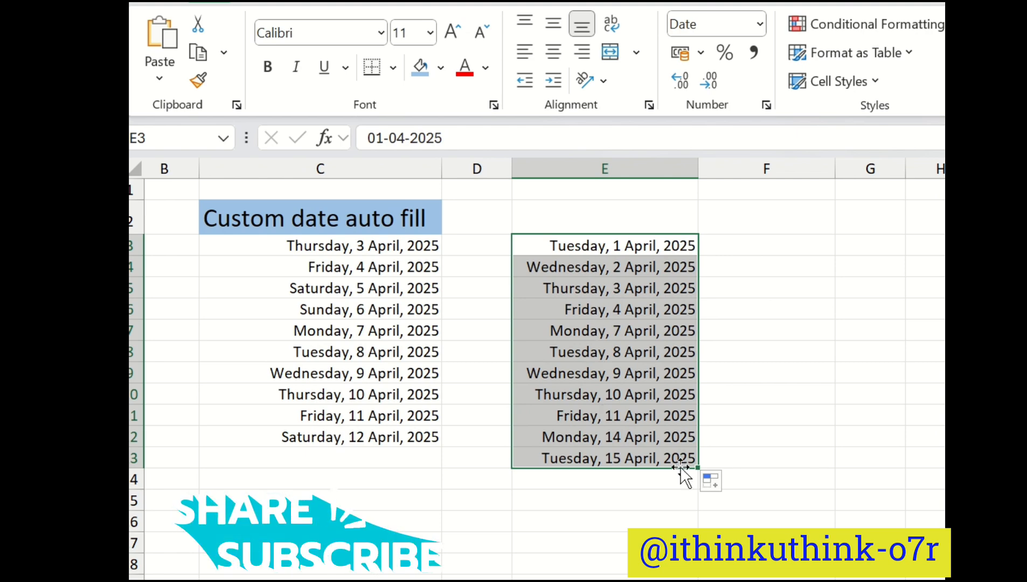
Change the auto-fill of E3:E13 to Fill Months and auto-fit column E to its contents.
click(721, 486)
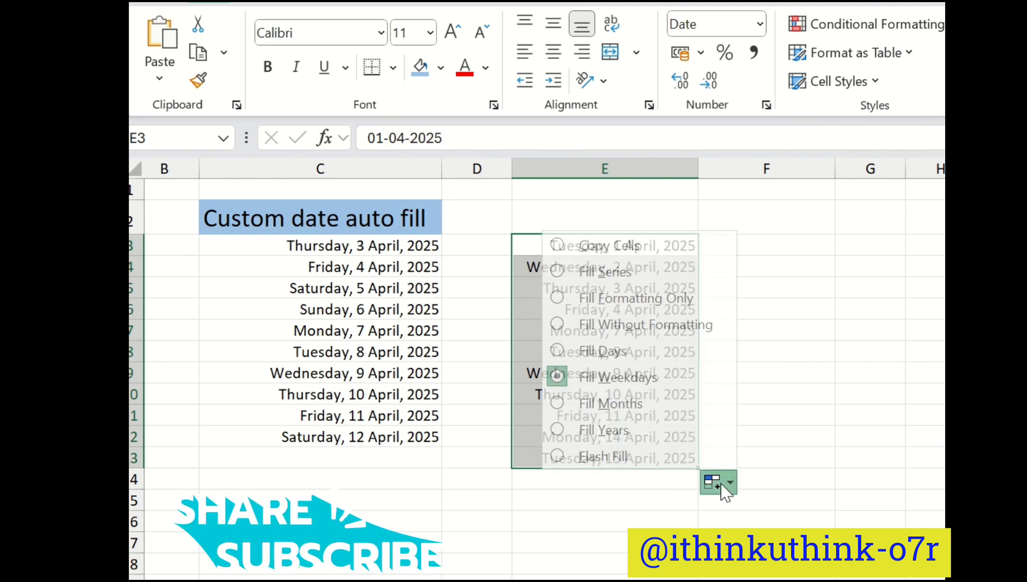
click(617, 411)
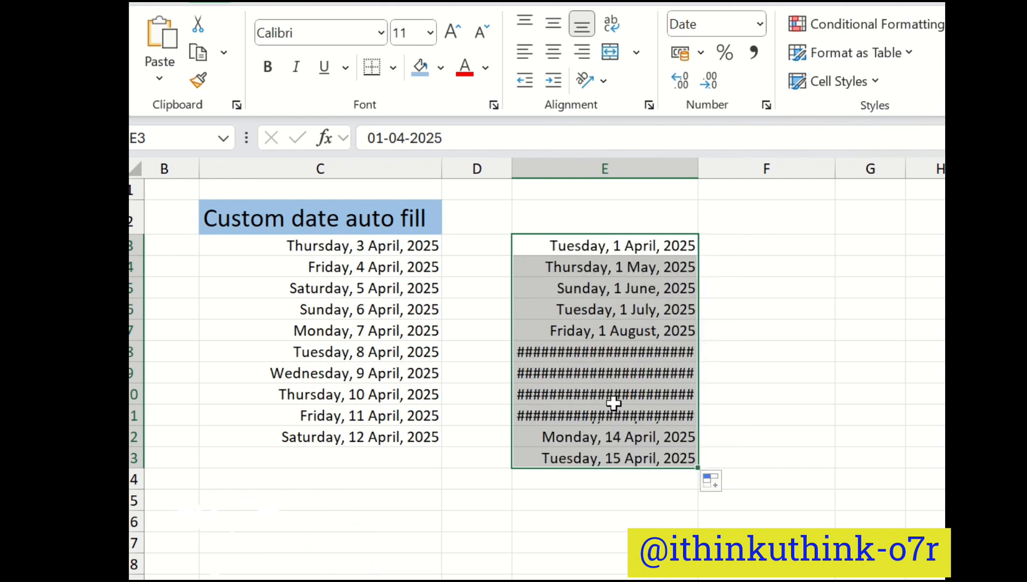
double_click(706, 167)
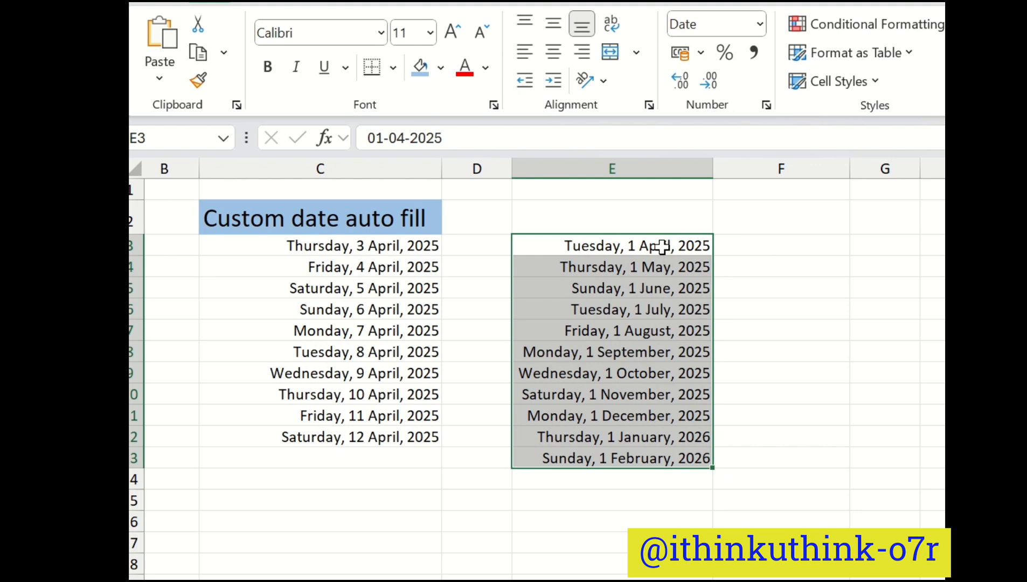
Auto-fill consecutive dates from E3 down to E12 and delete the leftover date in E13.
click(645, 243)
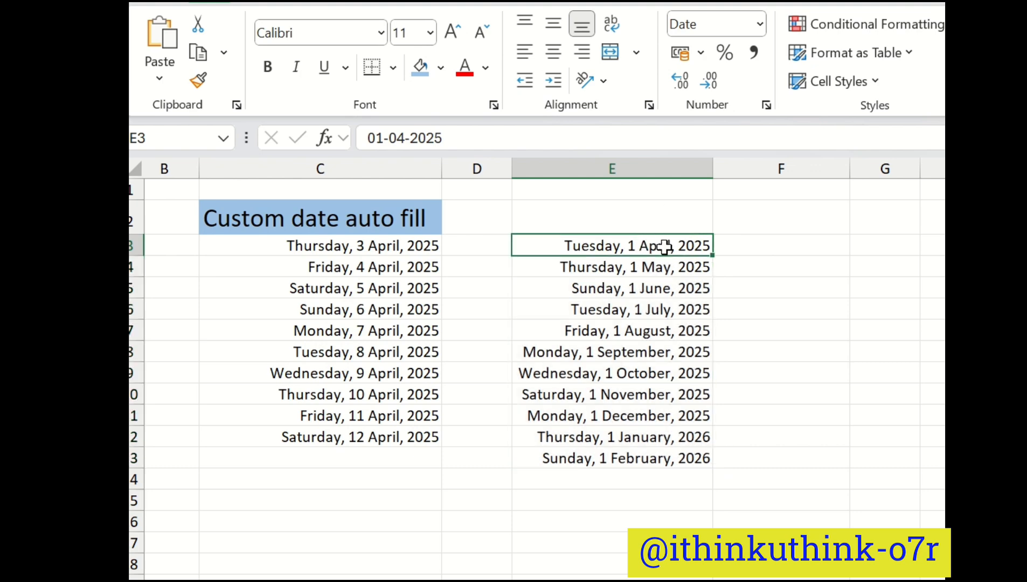
drag(712, 256, 716, 452)
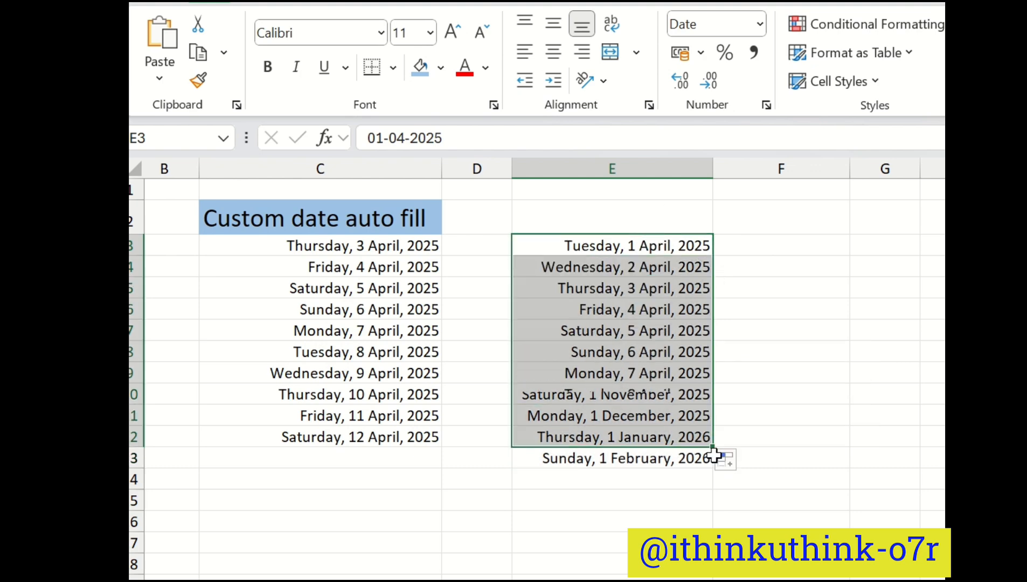
click(672, 460)
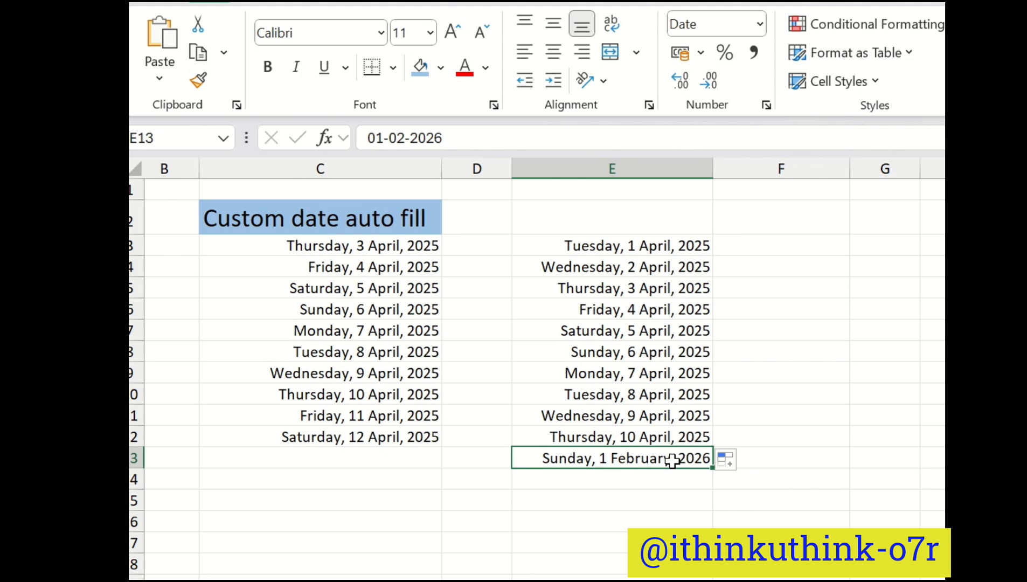
key(Delete)
Auto-fill the date in E3 down to E13 and set the fill option to Fill Years.
click(649, 244)
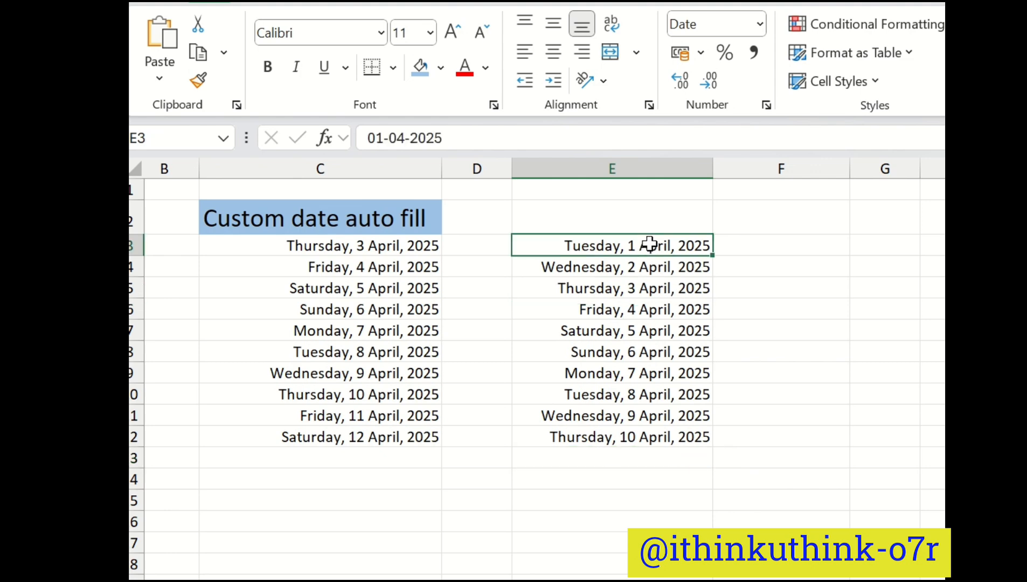
drag(715, 258, 709, 459)
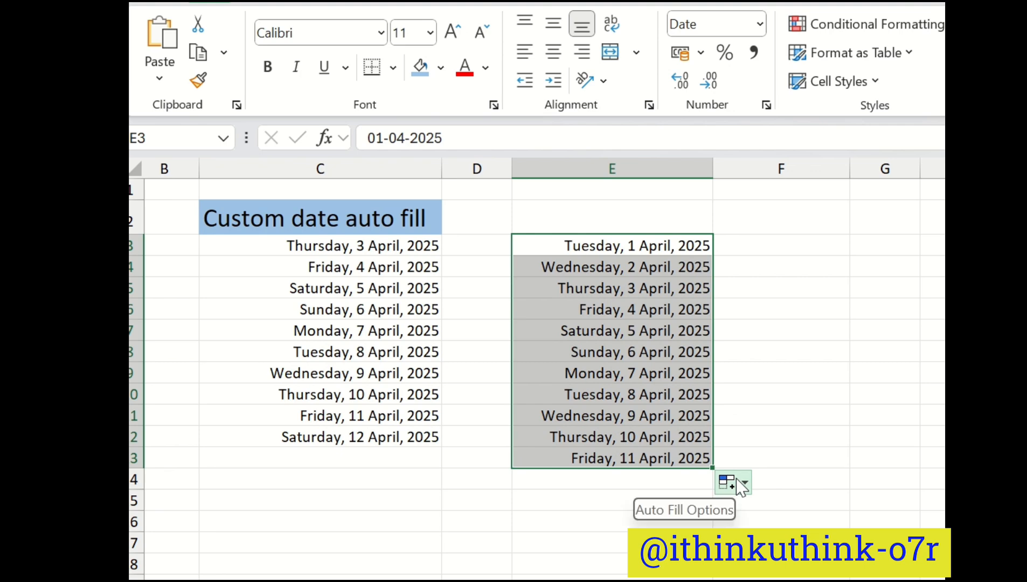
click(724, 478)
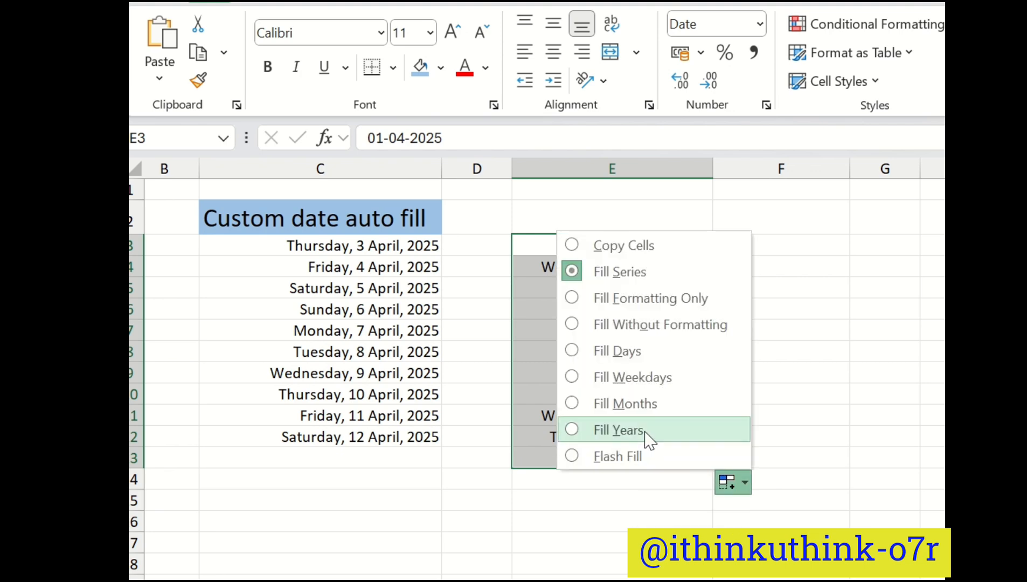
click(619, 430)
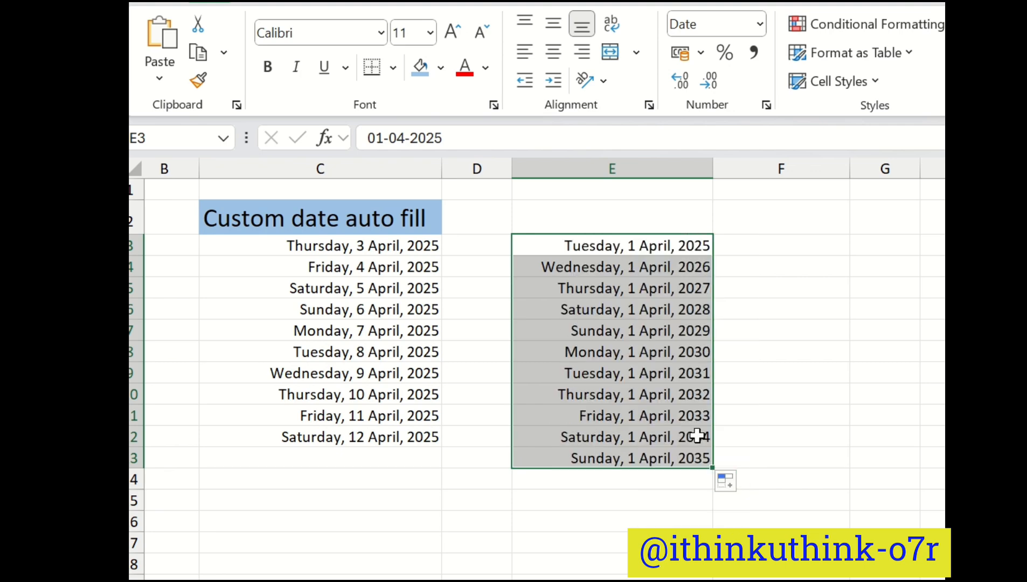
Change the auto-fill of E3:E13 from yearly dates to Fill Months.
click(746, 488)
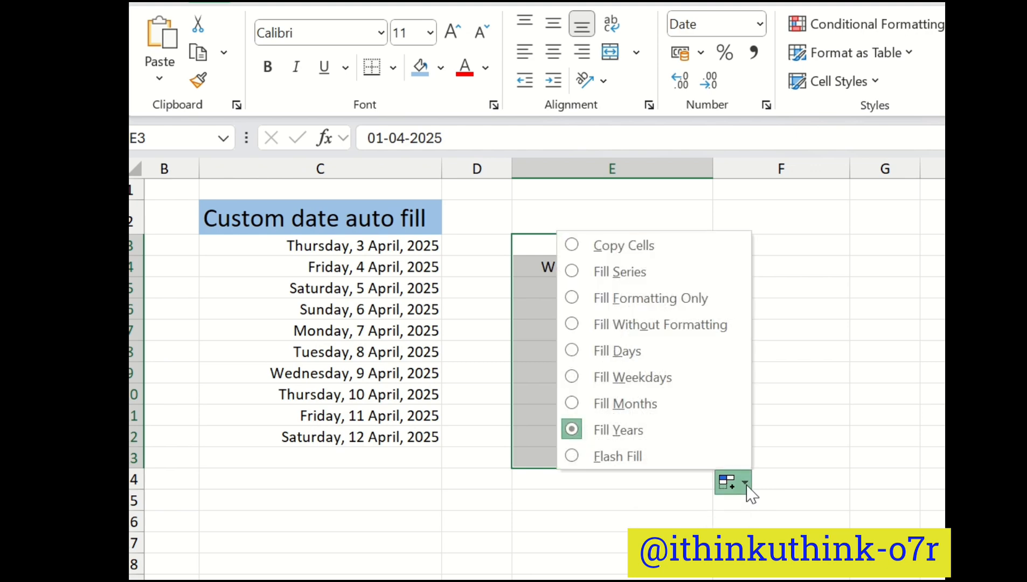
click(636, 410)
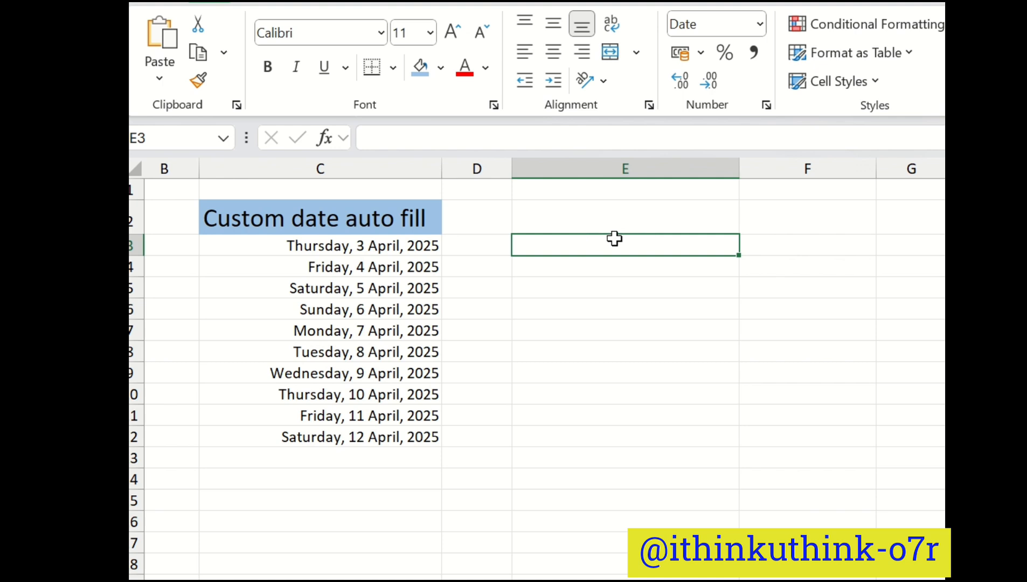
Start an EOMONTH formula in E3 with DATE(2025,2,1) as its start date.
text(=)
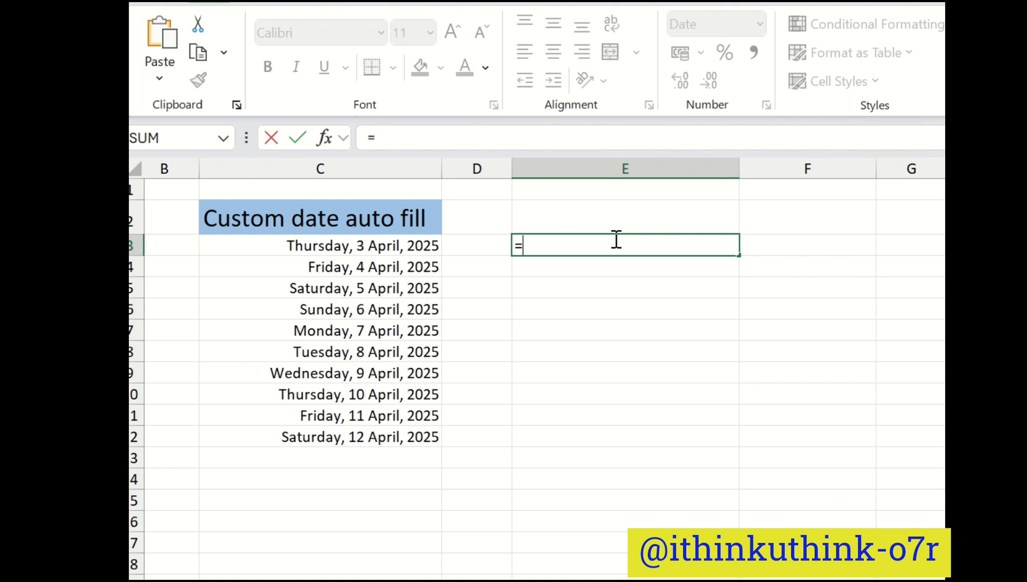
text(eomo)
key(Tab)
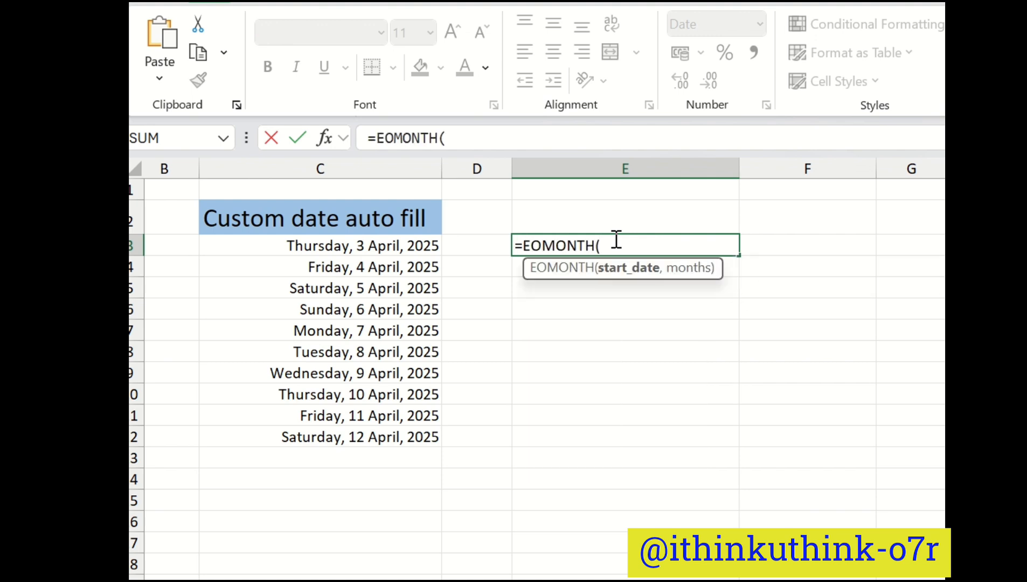
text(date)
key(Tab)
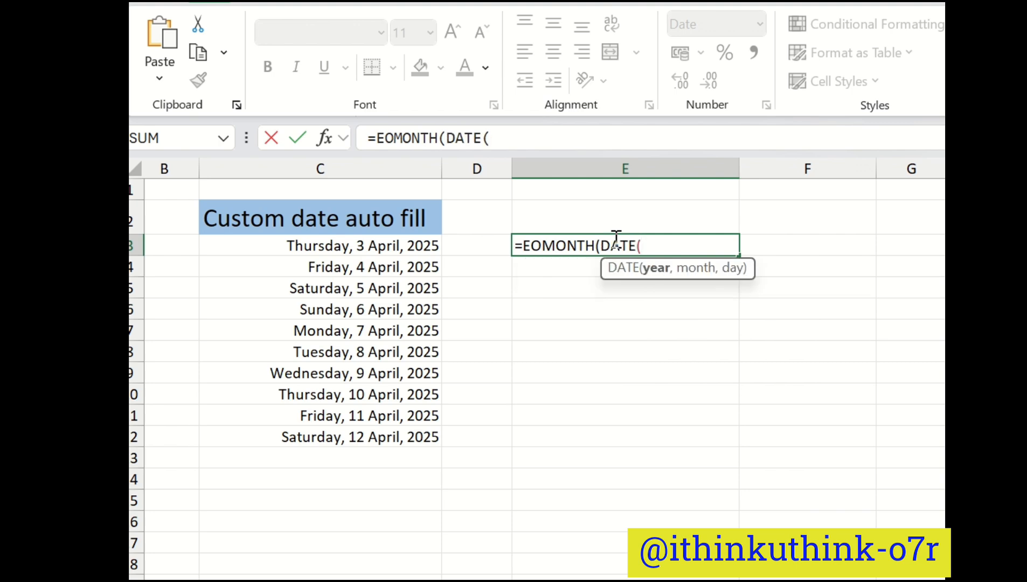
text(2025)
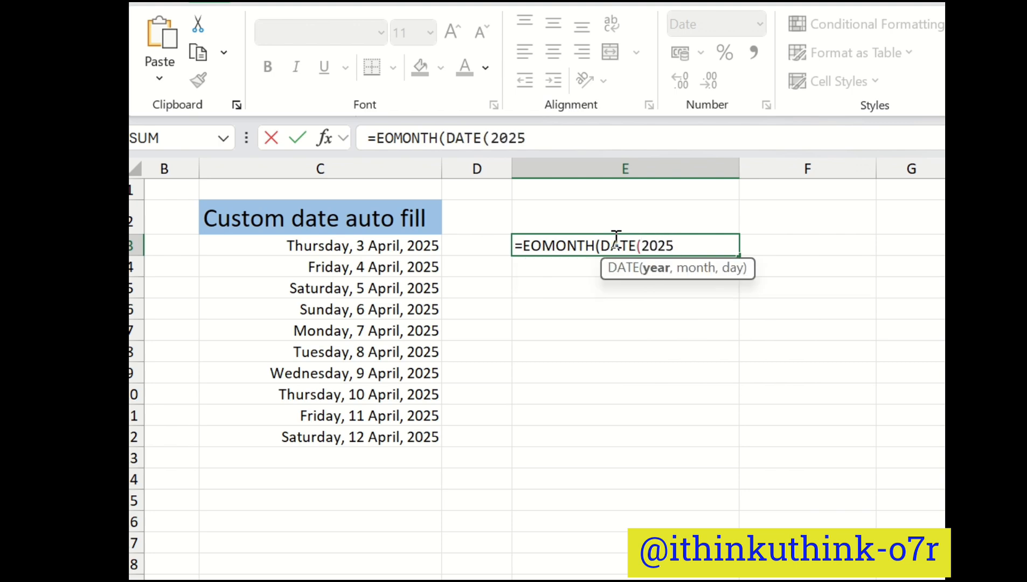
text(,)
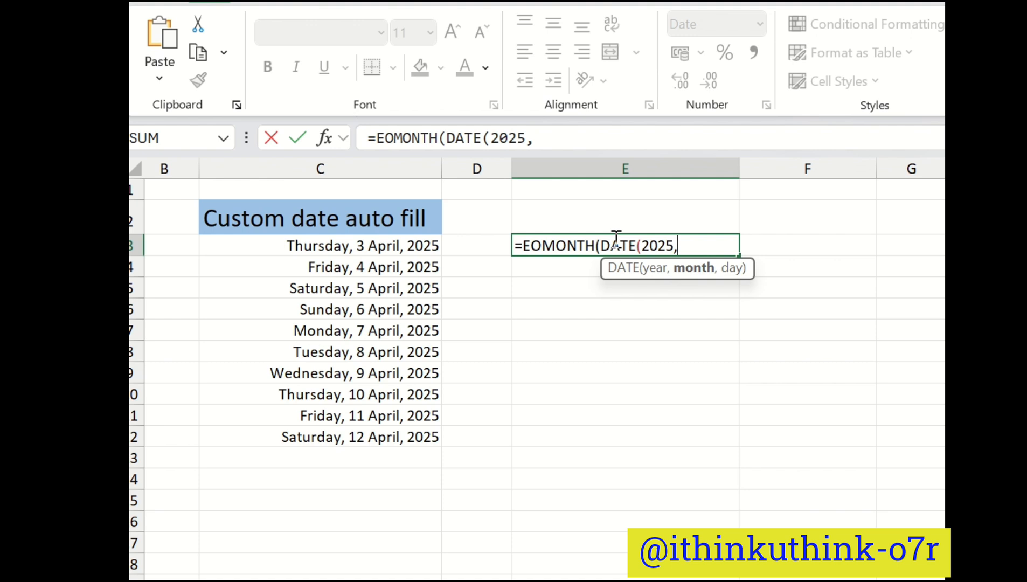
text(02)
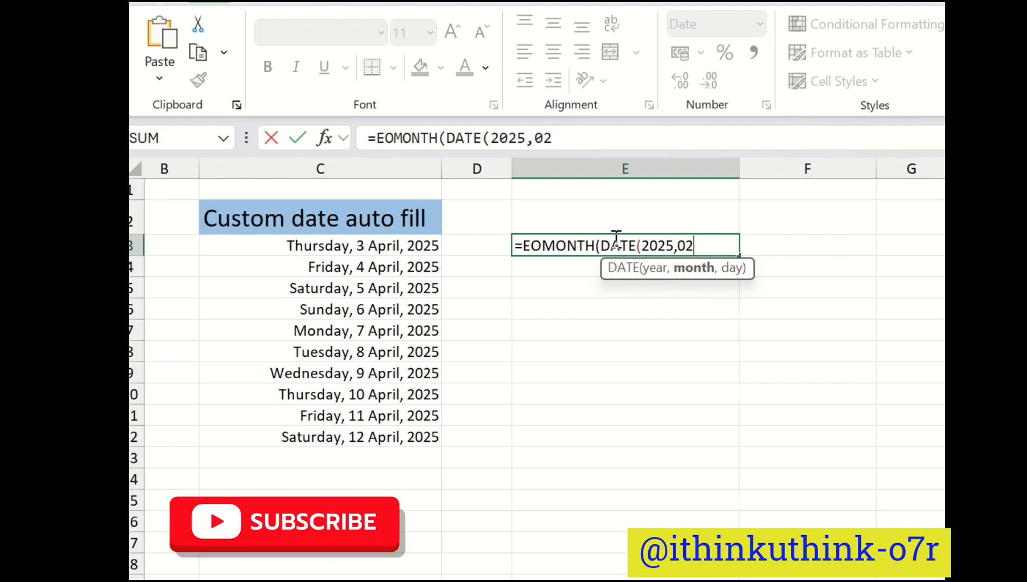
key(BackSpace)
key(BackSpace)
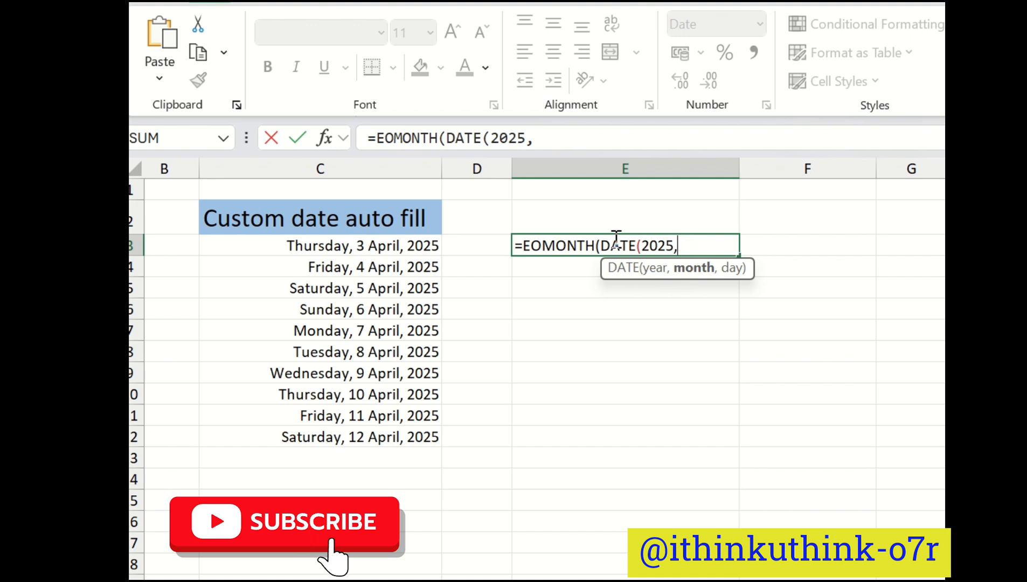
text(2,)
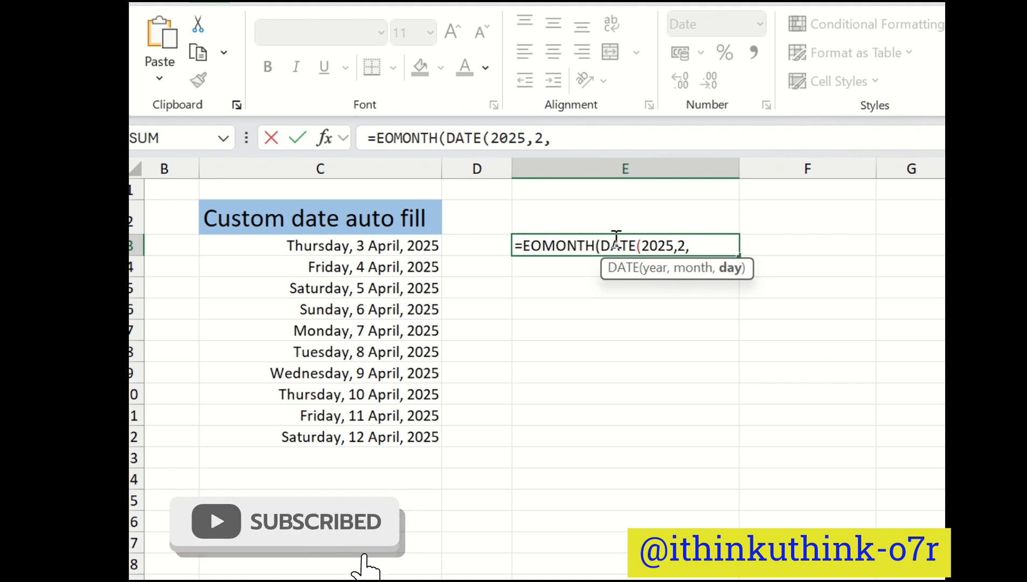
text(1))
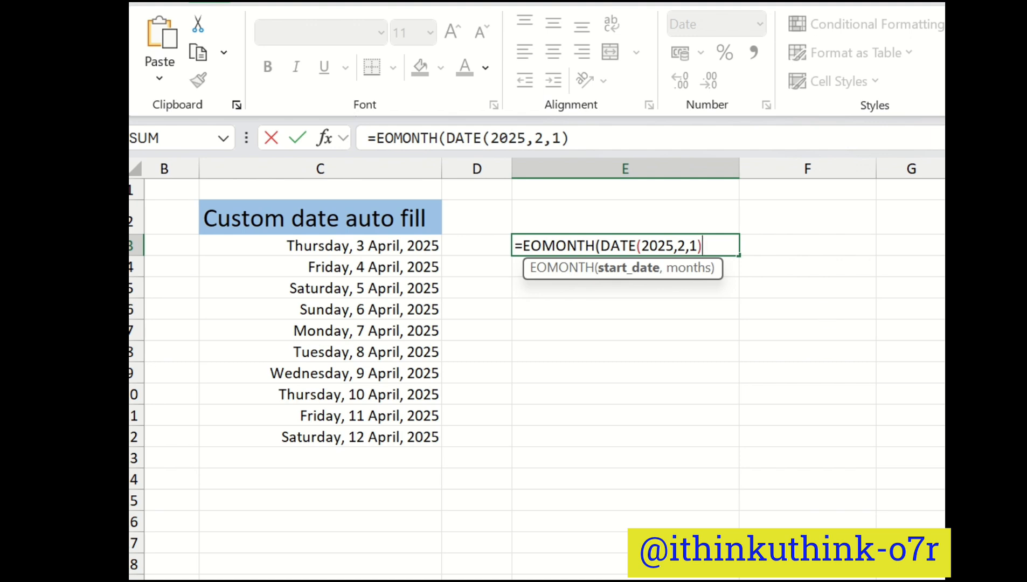
key(Return)
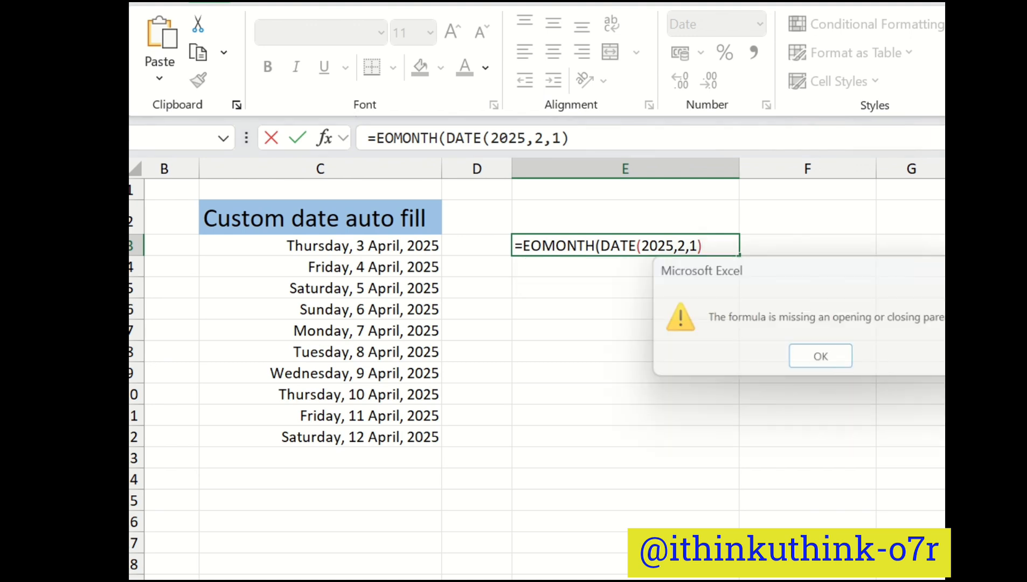
click(820, 361)
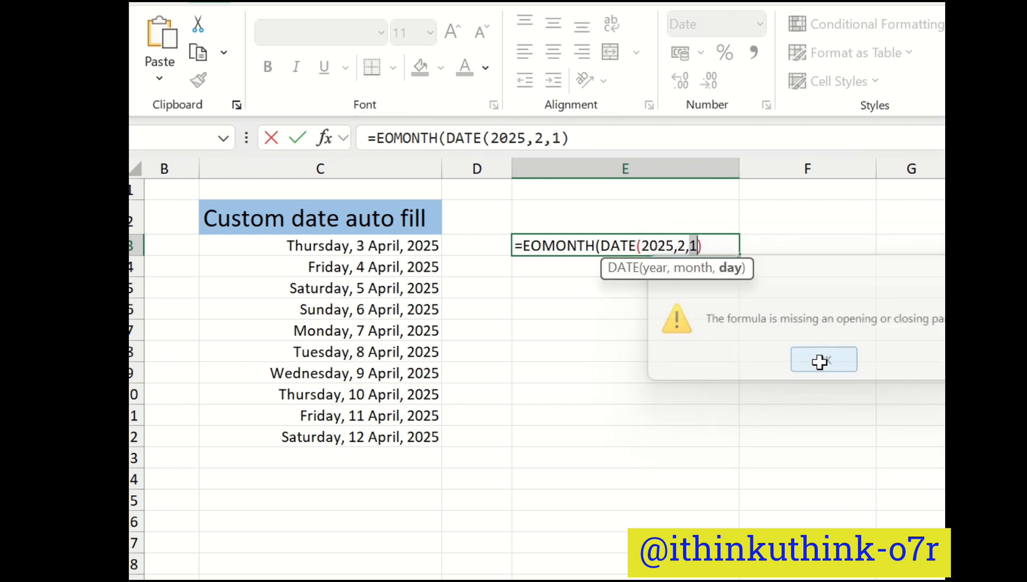
Complete the EOMONTH formula in E3 with SEQUENCE(10) as the months argument and enter it.
click(721, 243)
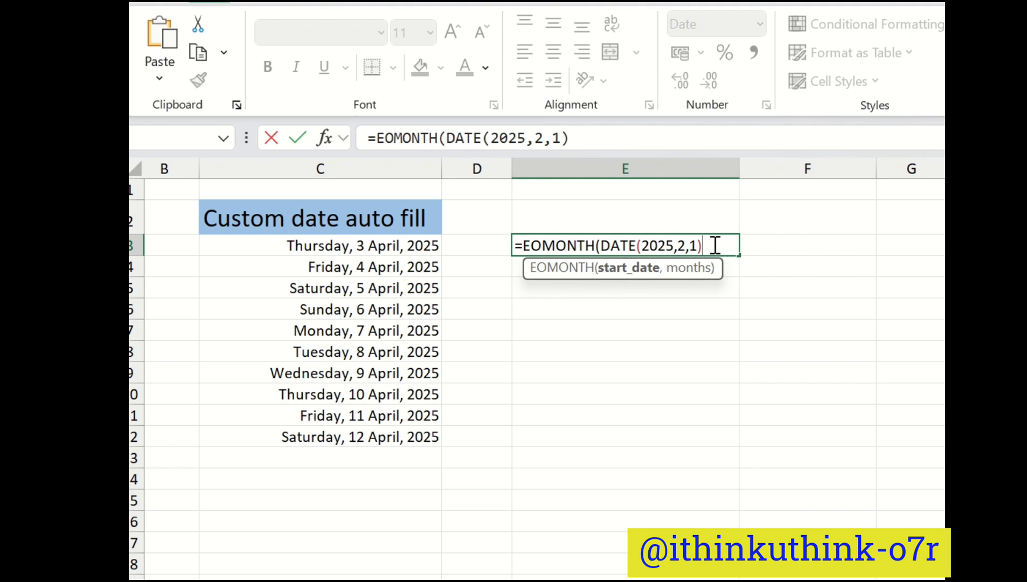
text(,)
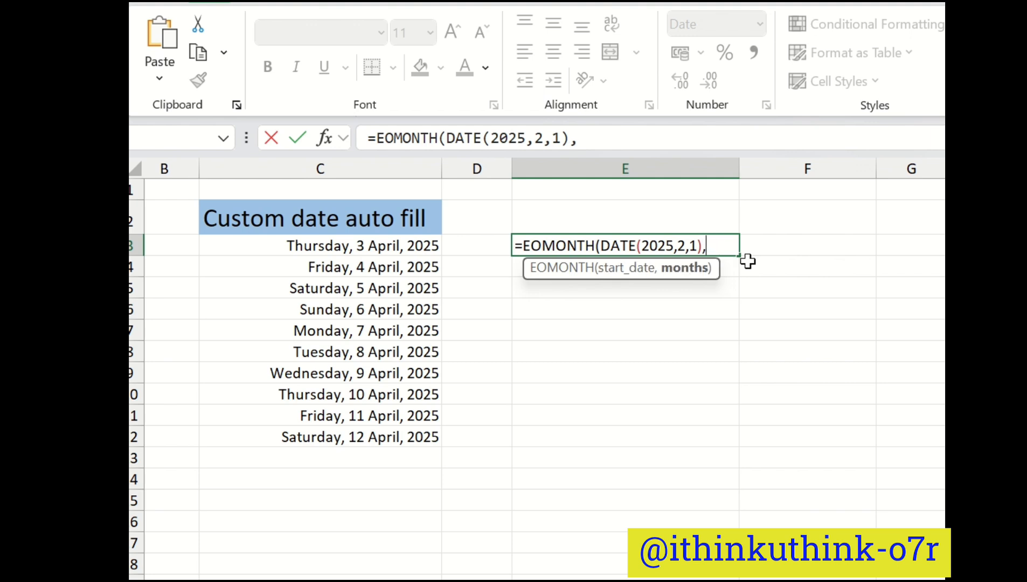
text(seq)
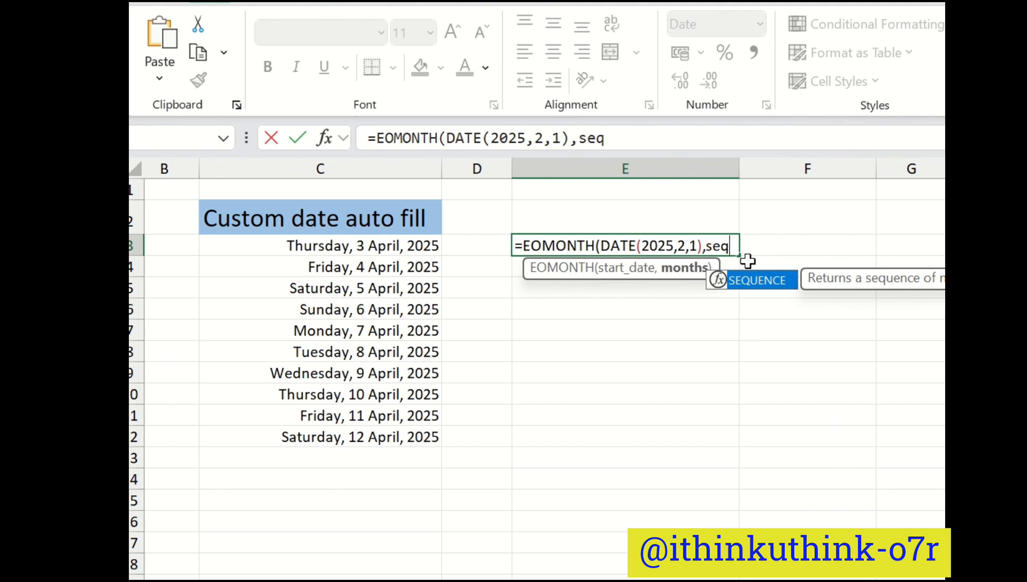
key(Tab)
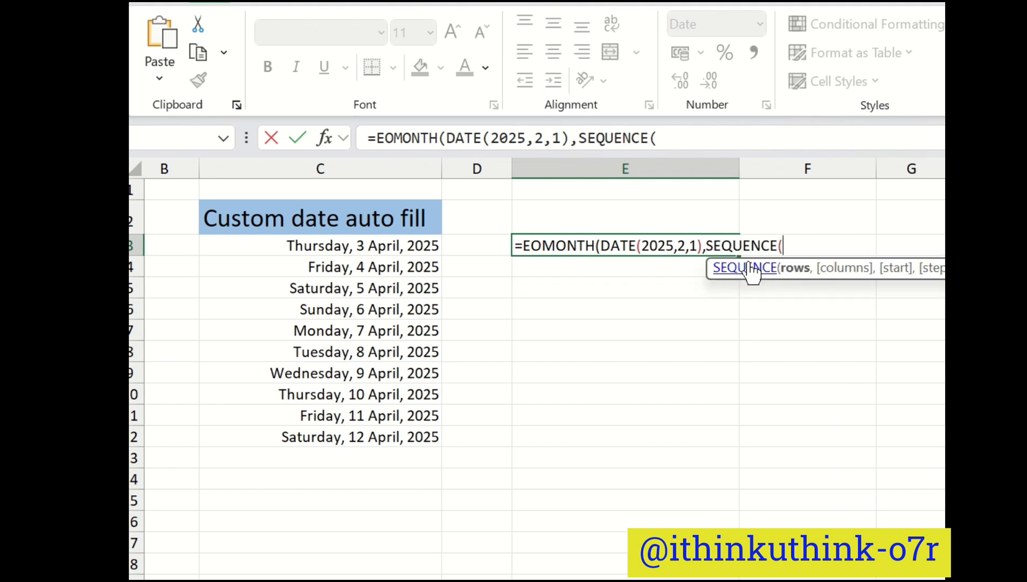
text(10))
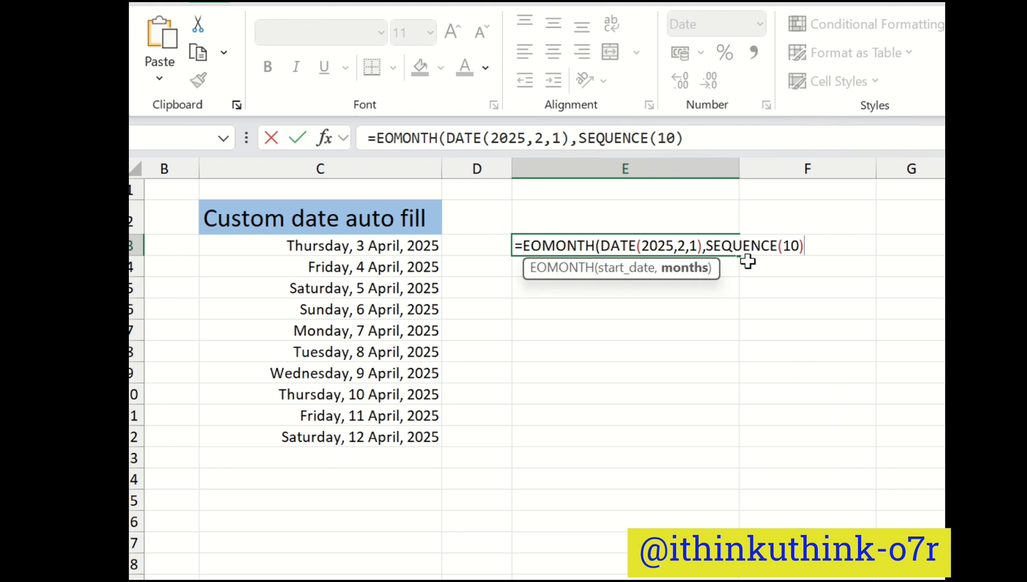
text())
key(Return)
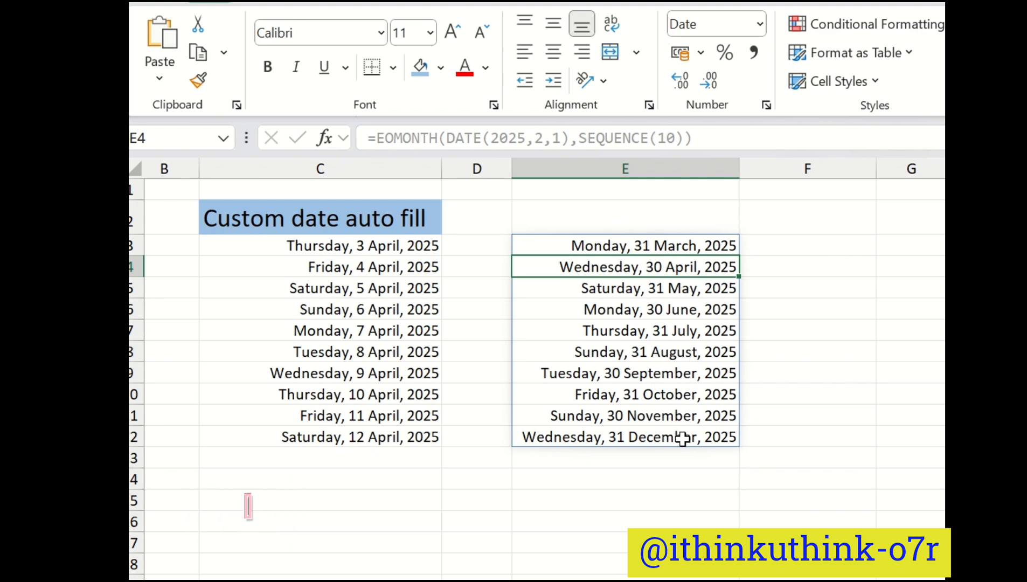
Change the SEQUENCE row count in E3's month-end formula to 15.
click(702, 434)
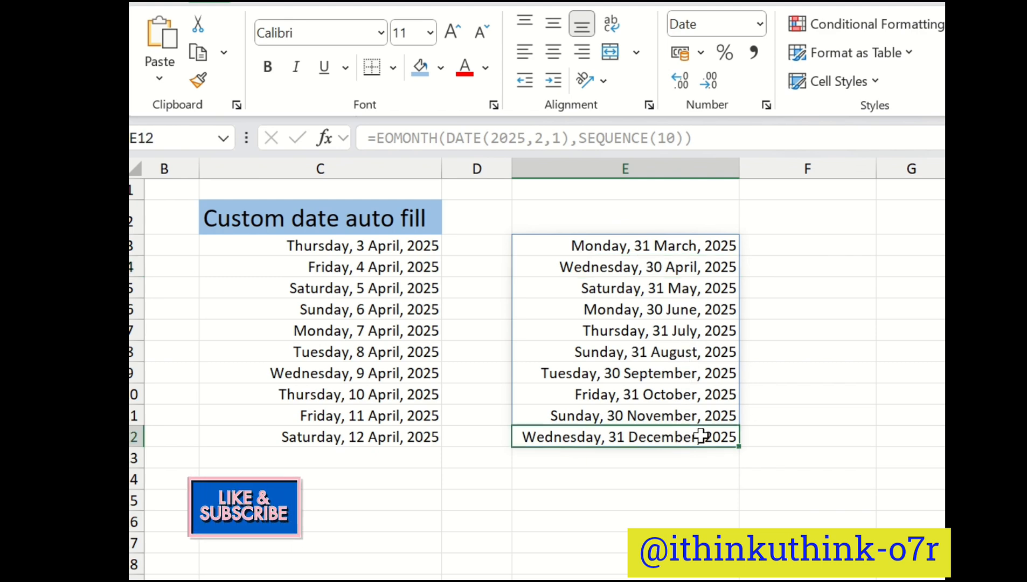
click(699, 243)
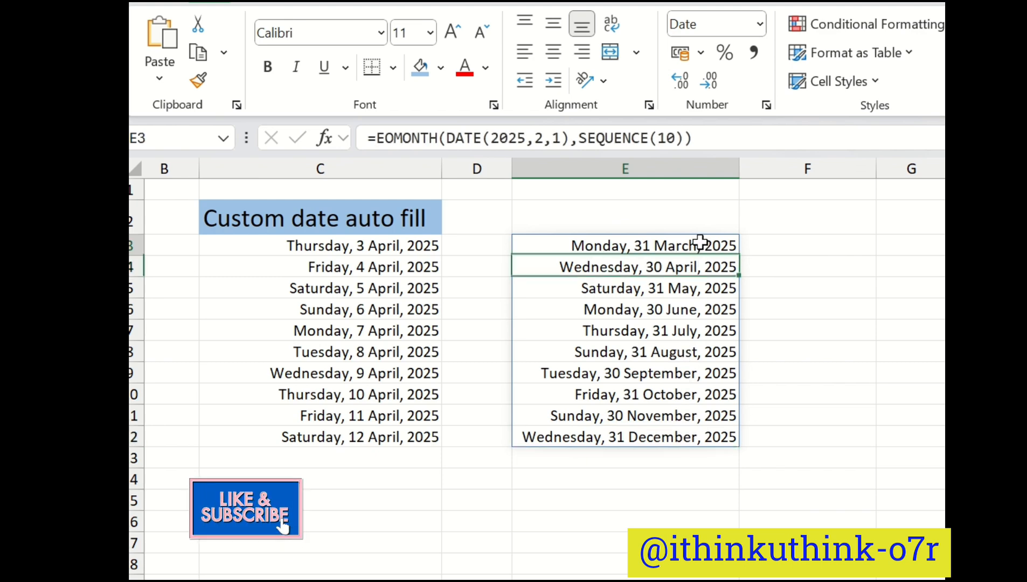
click(675, 138)
key(BackSpace)
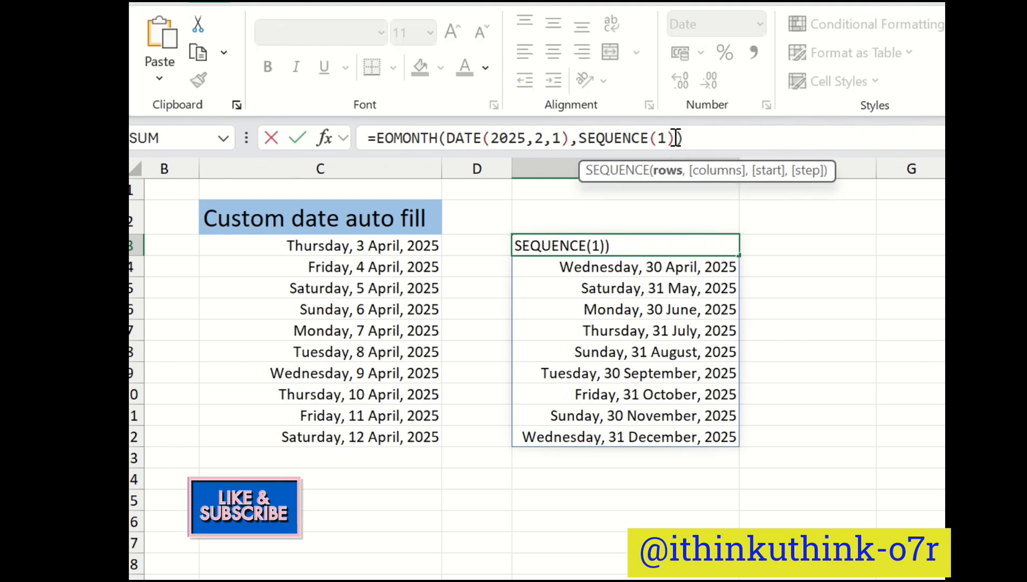
text(5)
key(Return)
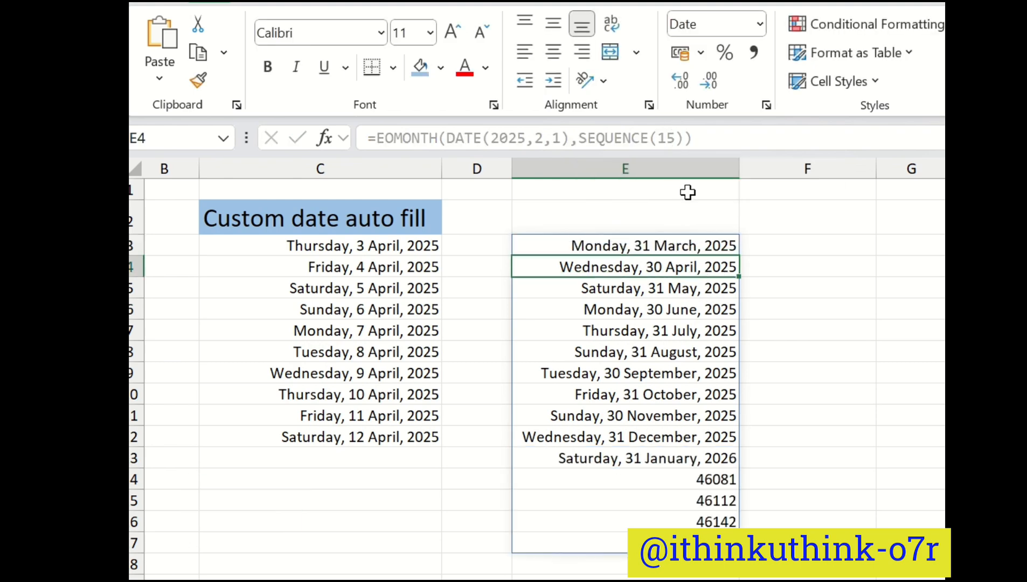
Format all of column E as a date with the type Wednesday, 14 March 2012.
click(685, 171)
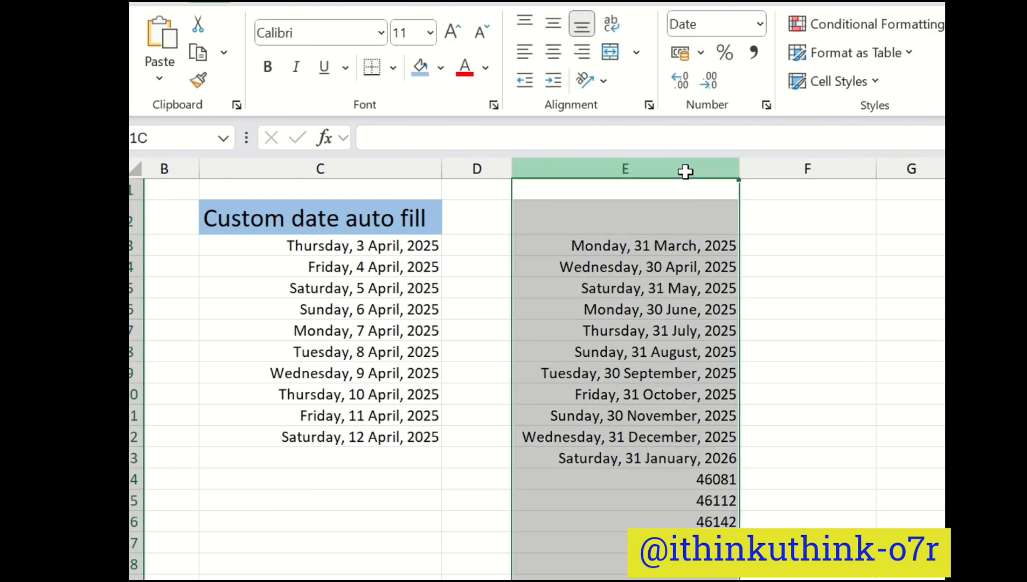
click(760, 24)
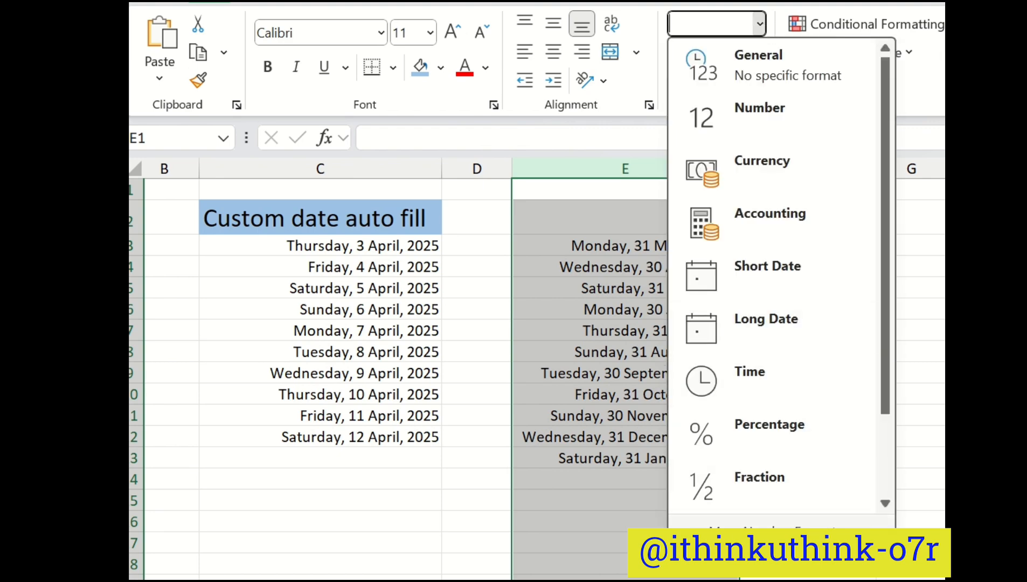
click(827, 526)
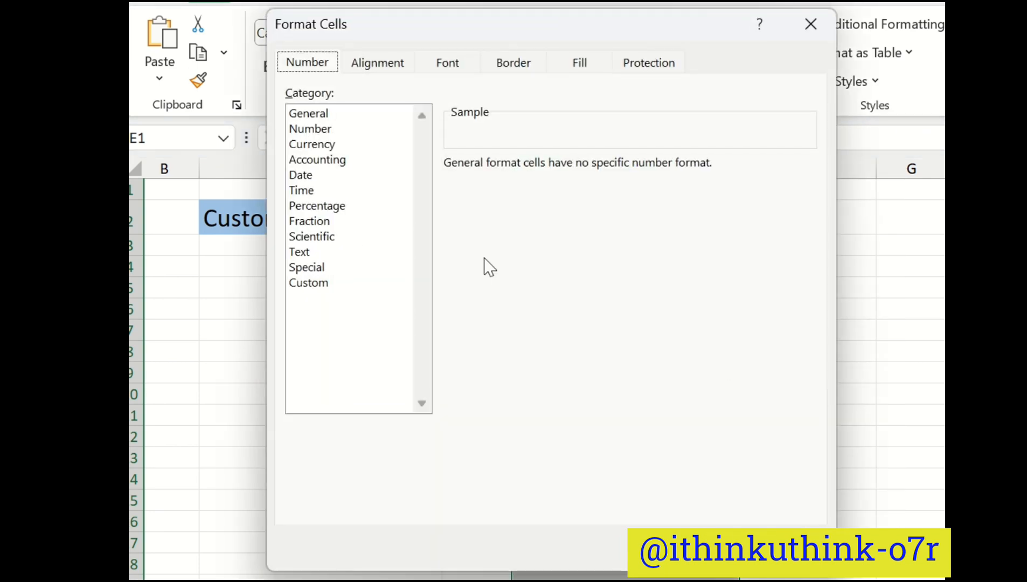
click(305, 191)
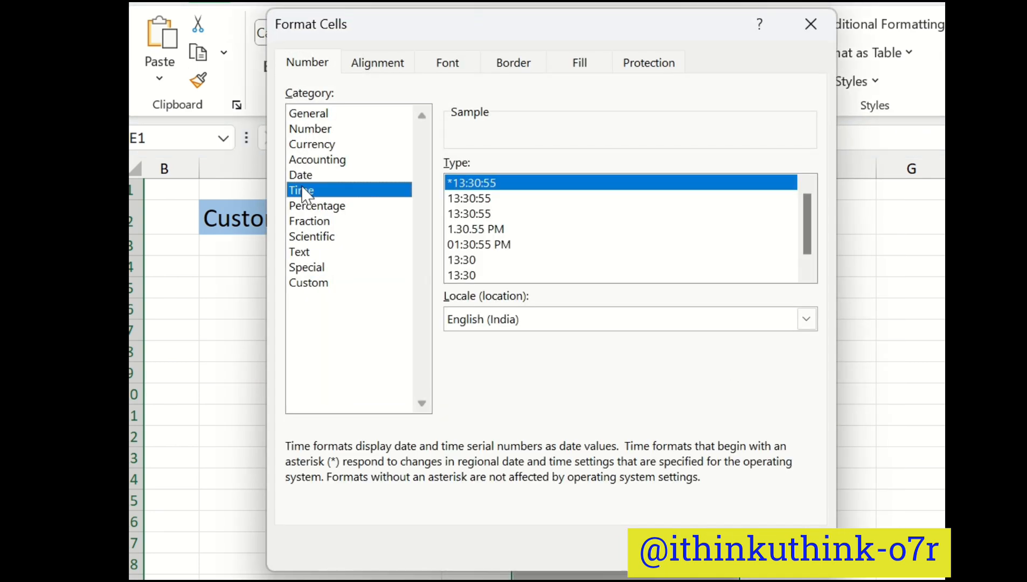
click(807, 274)
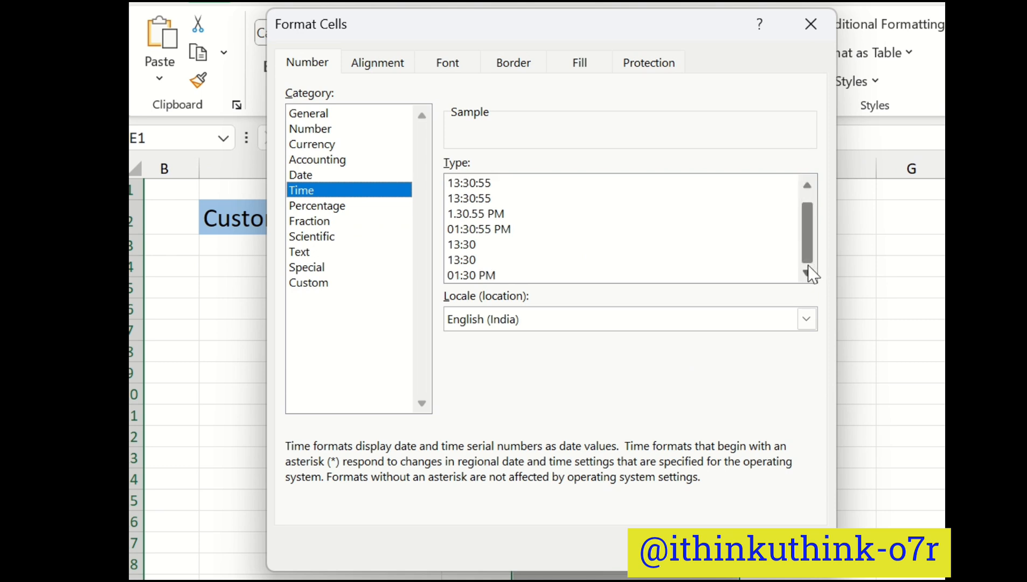
click(300, 176)
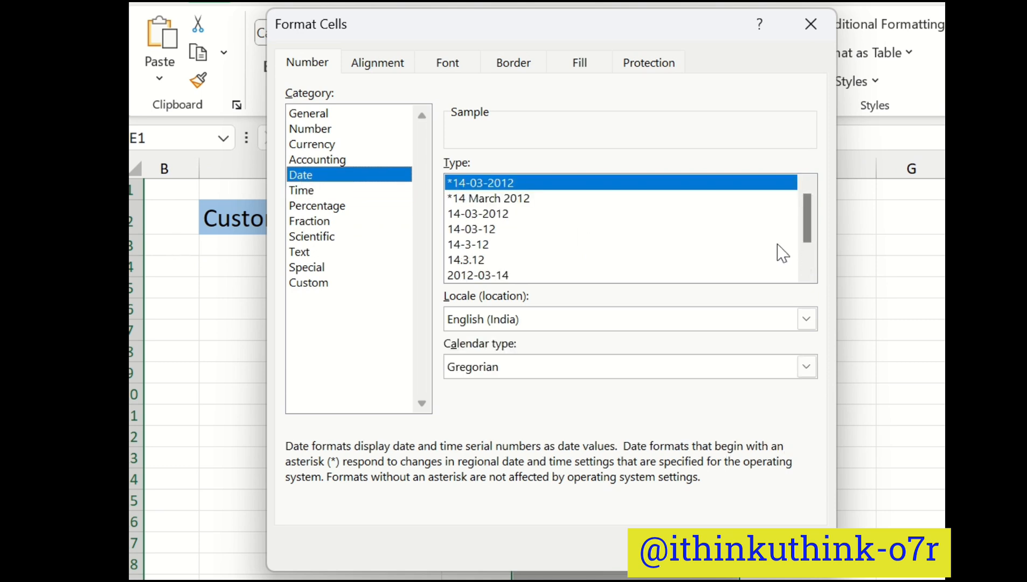
scroll(807, 265, down, 1)
click(558, 276)
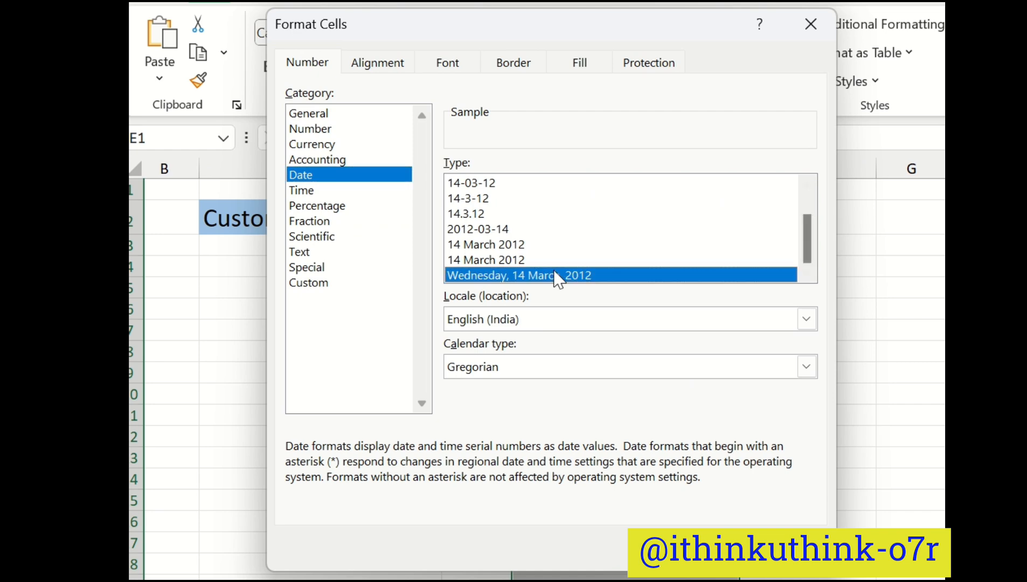
click(687, 546)
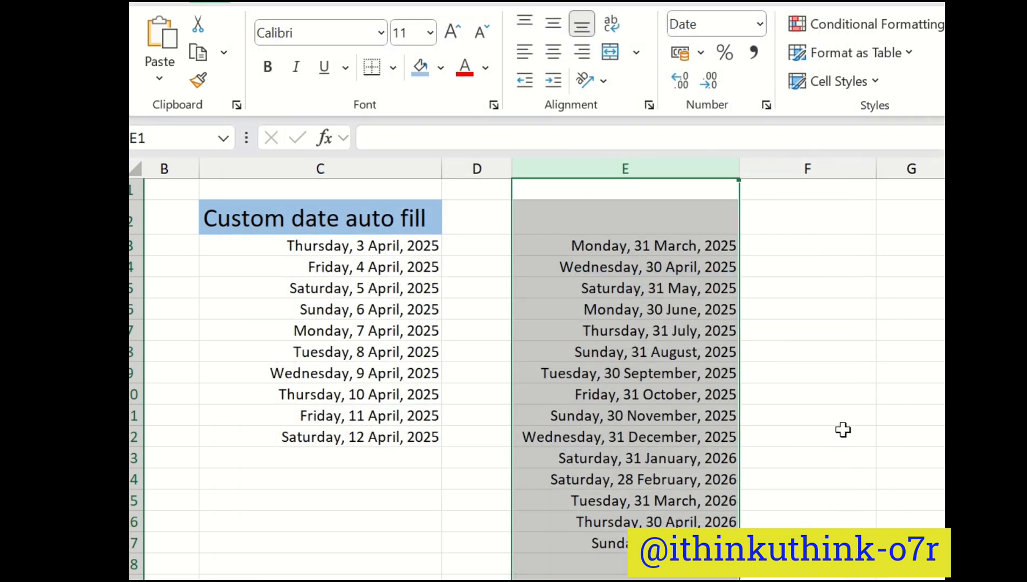
click(844, 401)
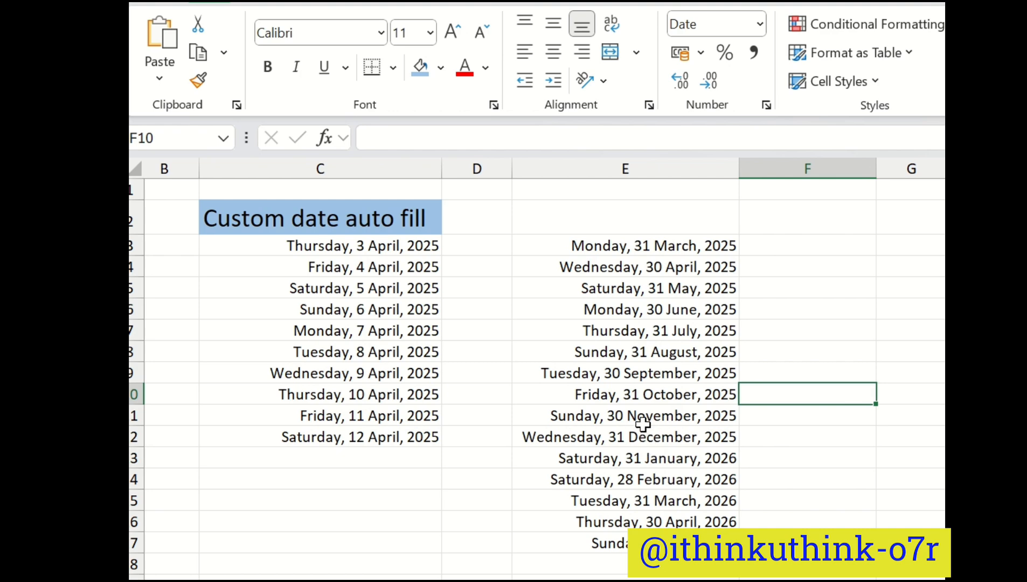
Delete the EOMONTH formula in E3 to clear the month-end dates from column E.
click(675, 485)
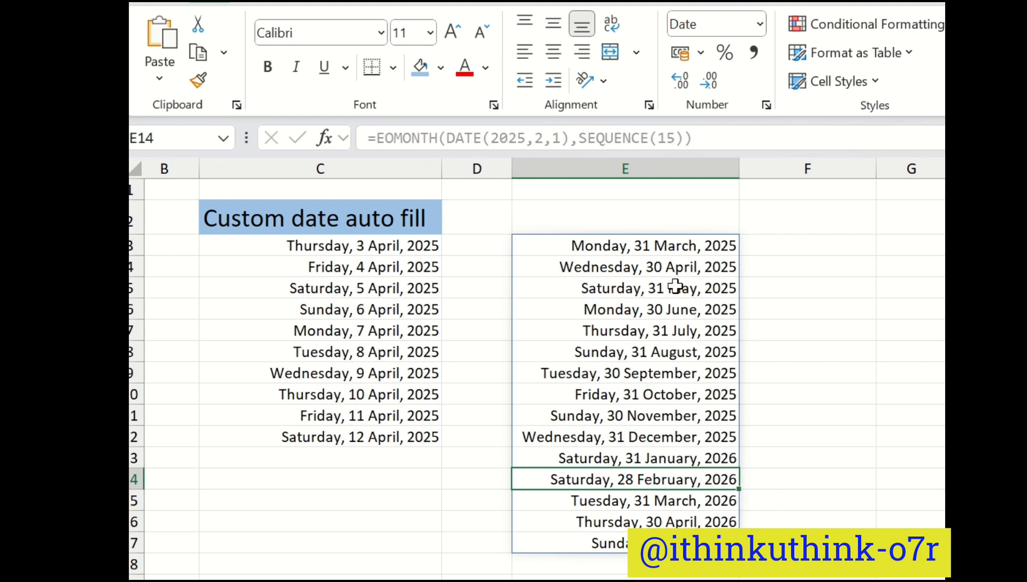
click(600, 241)
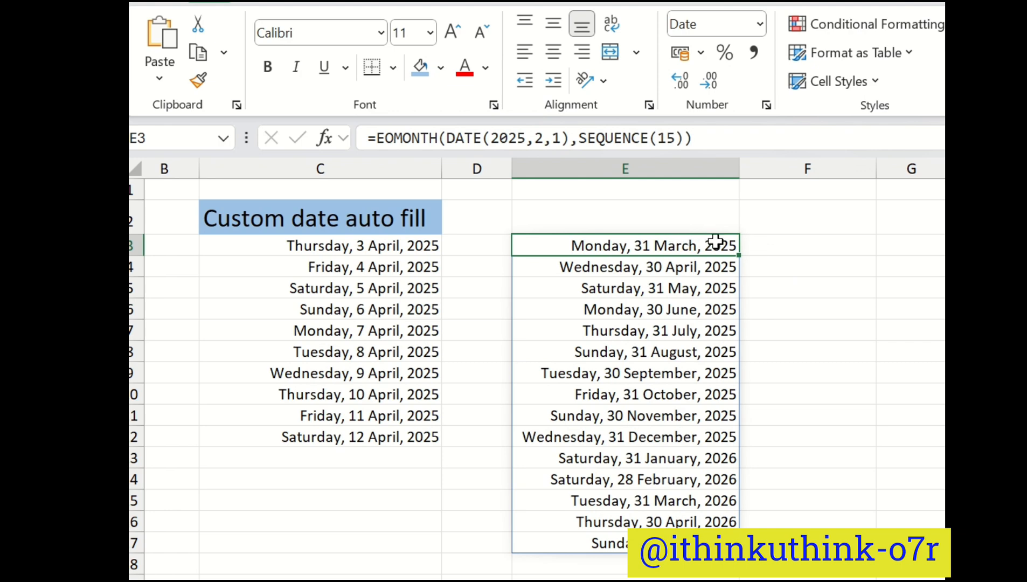
key(Delete)
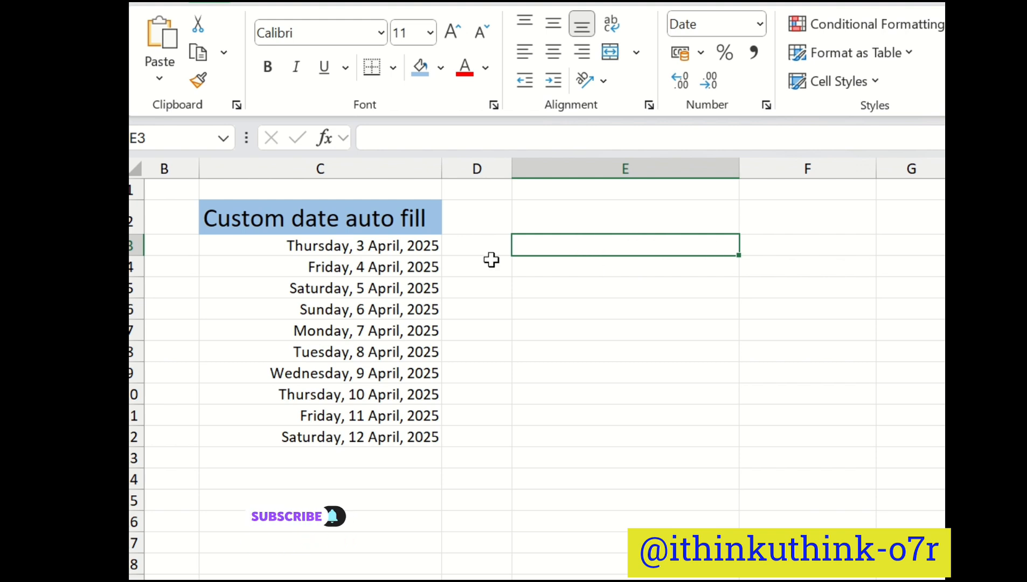
Copy the first two dates in C3:C4 to E3 and fill the daily series down to E12.
drag(331, 246, 331, 267)
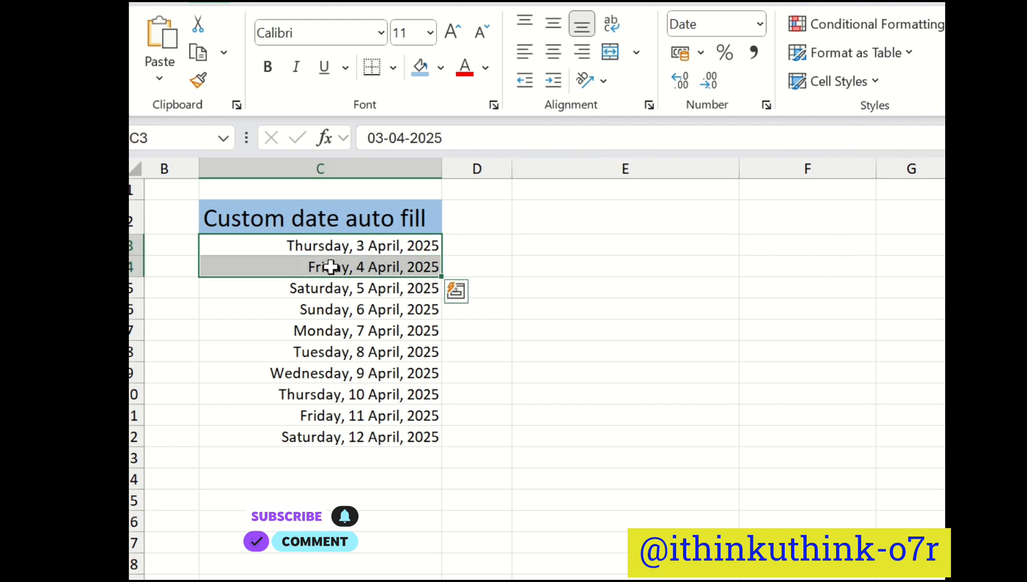
key(ctrl+c)
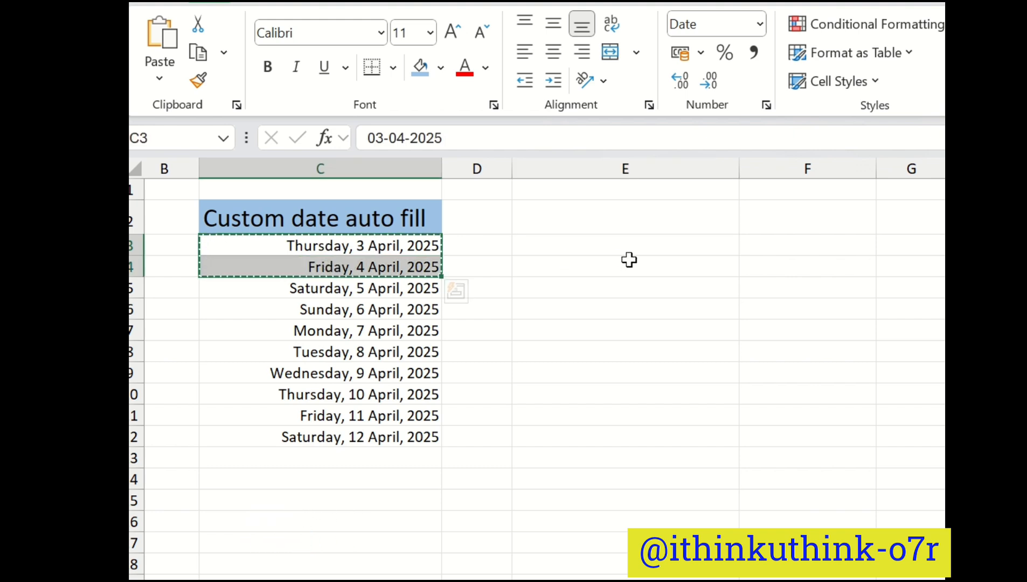
click(566, 243)
key(ctrl+v)
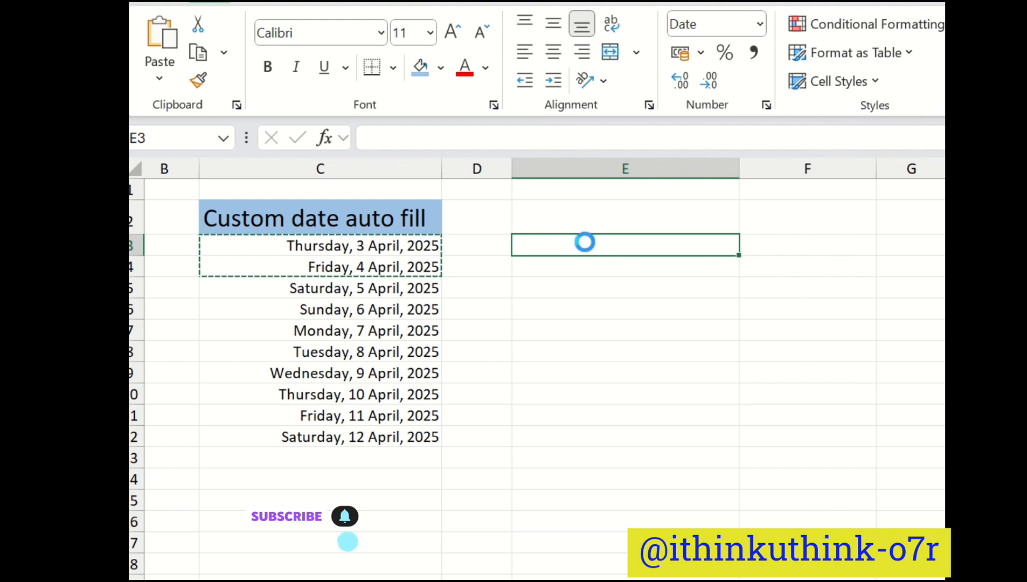
drag(742, 274, 731, 456)
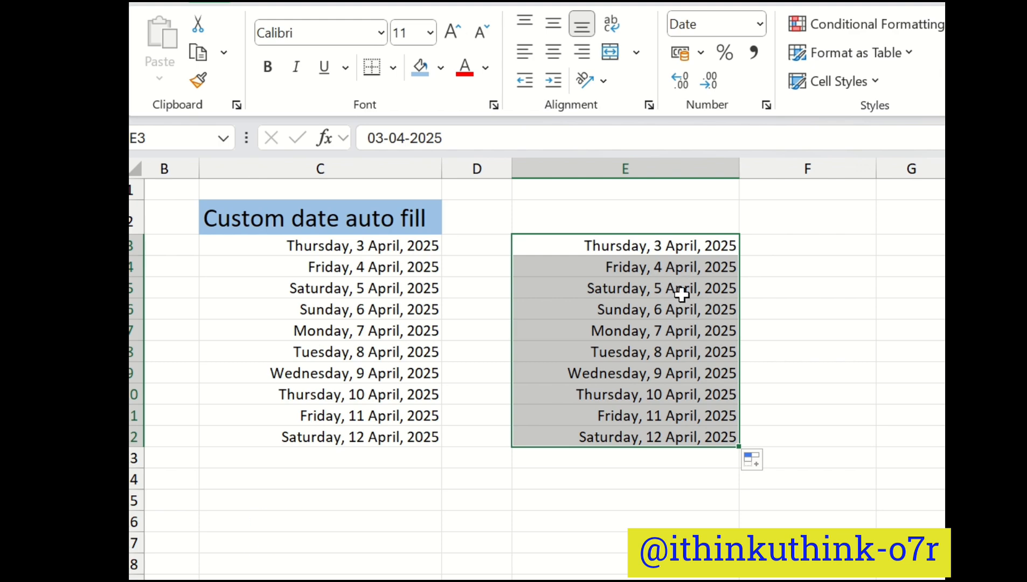
Change E4 to 05-04-2025 and fill the every-second-day pattern from E3:E4 down to E12.
click(659, 268)
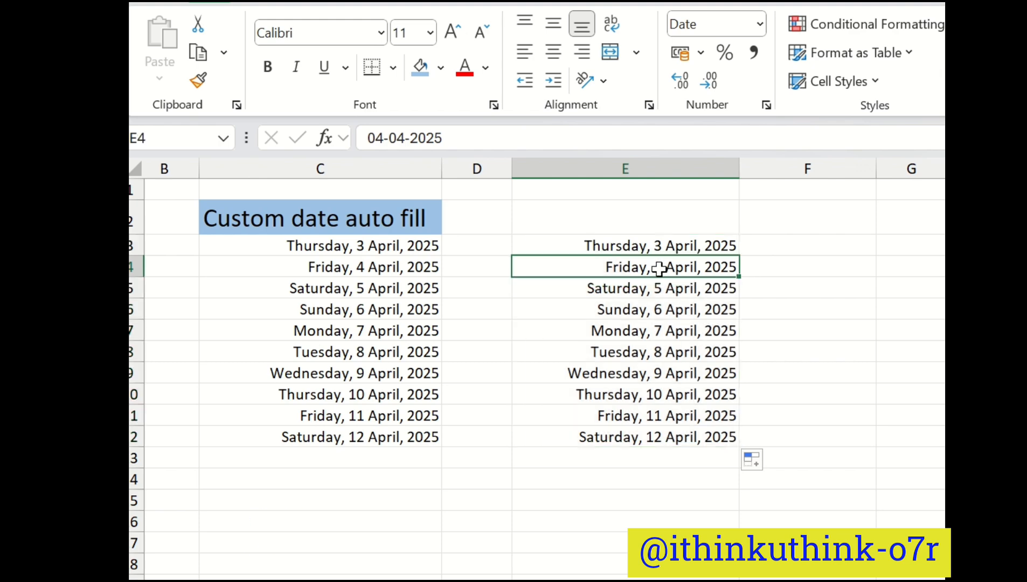
double_click(680, 266)
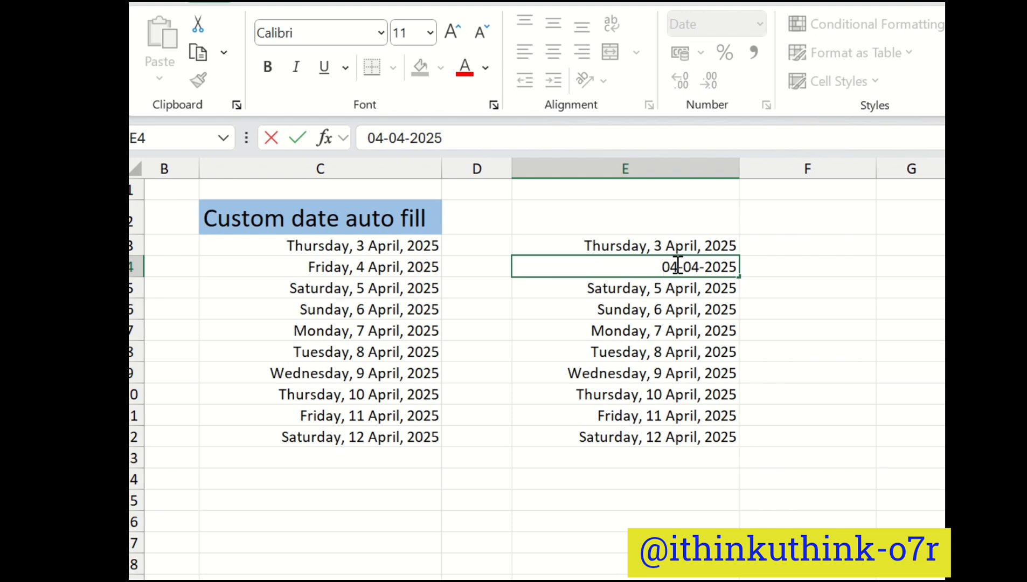
key(Return)
click(682, 249)
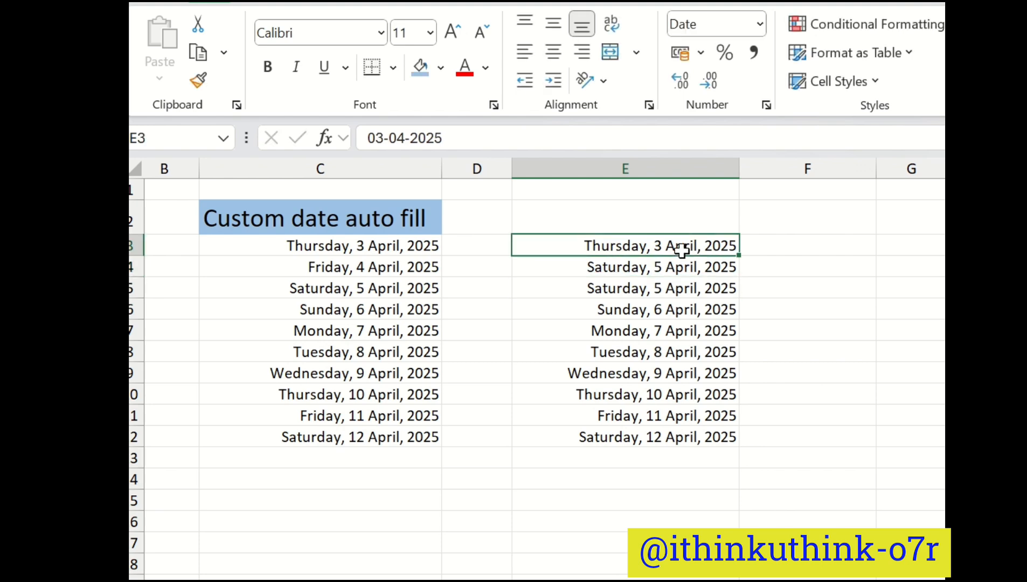
drag(681, 249, 680, 262)
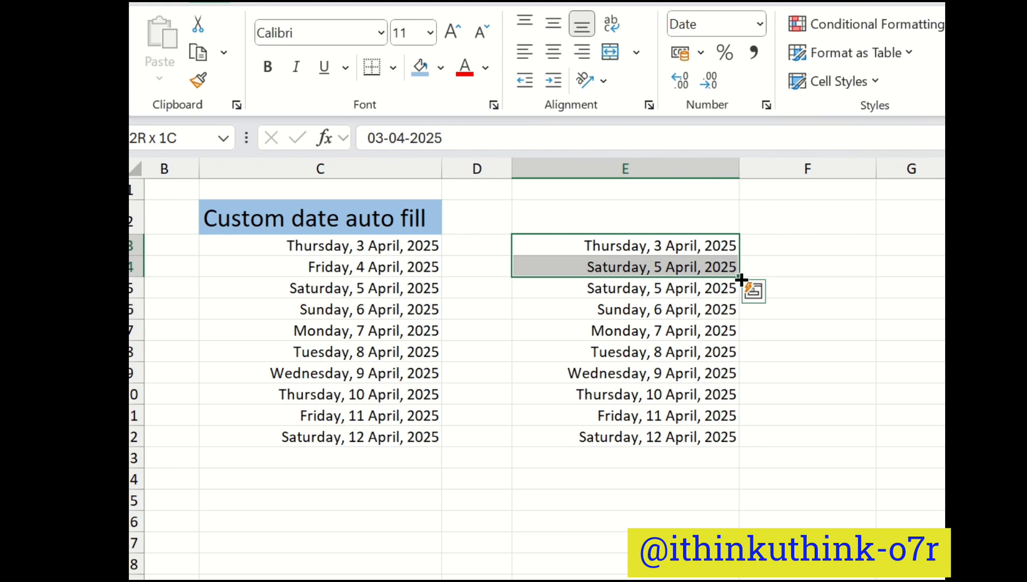
drag(738, 277, 726, 451)
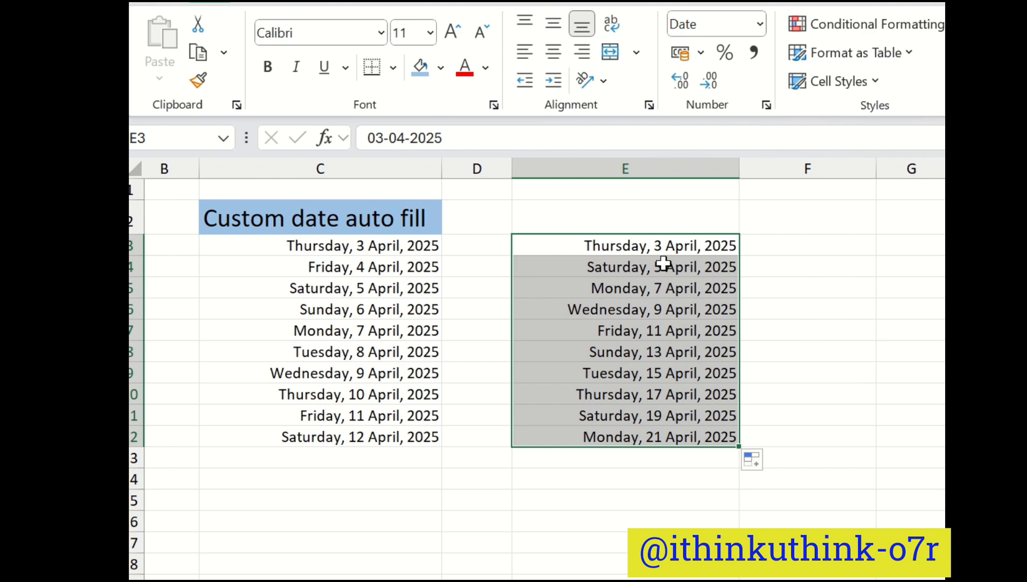
Replace the date in E3 with the start of a WORKDAY.INTL formula using DATE(2025,1,1) as the start date.
click(592, 239)
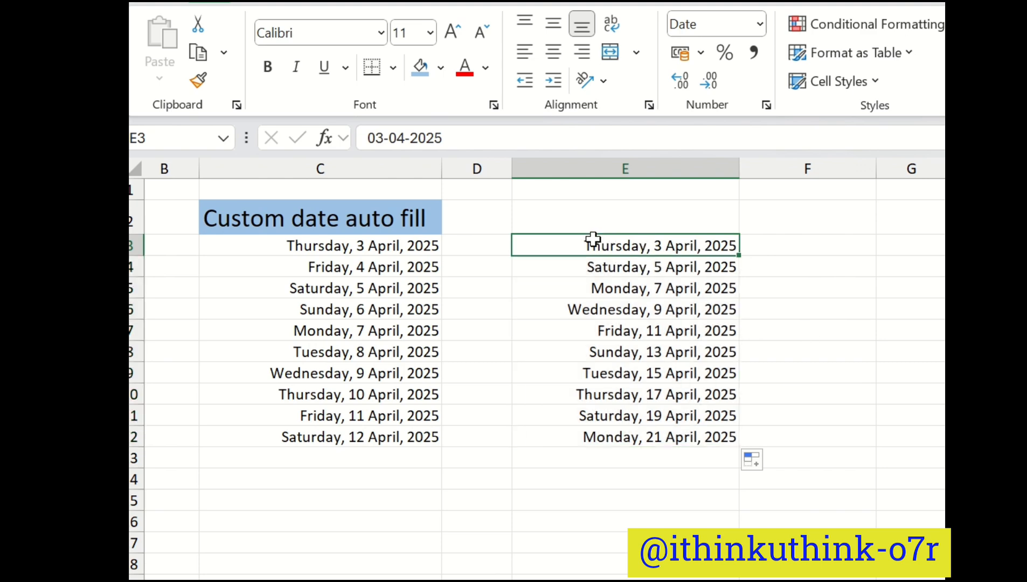
key(Delete)
text(=)
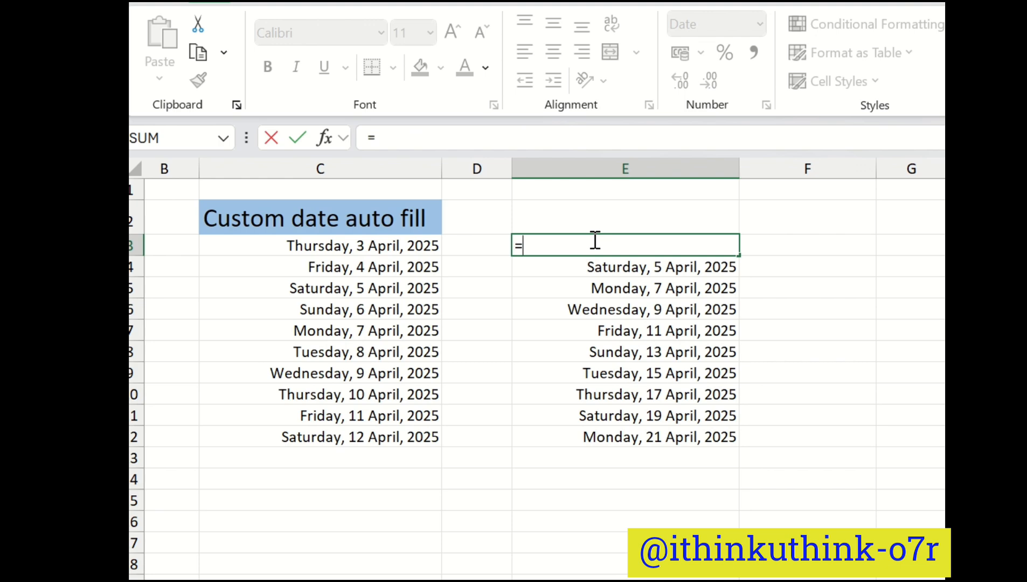
text(workd)
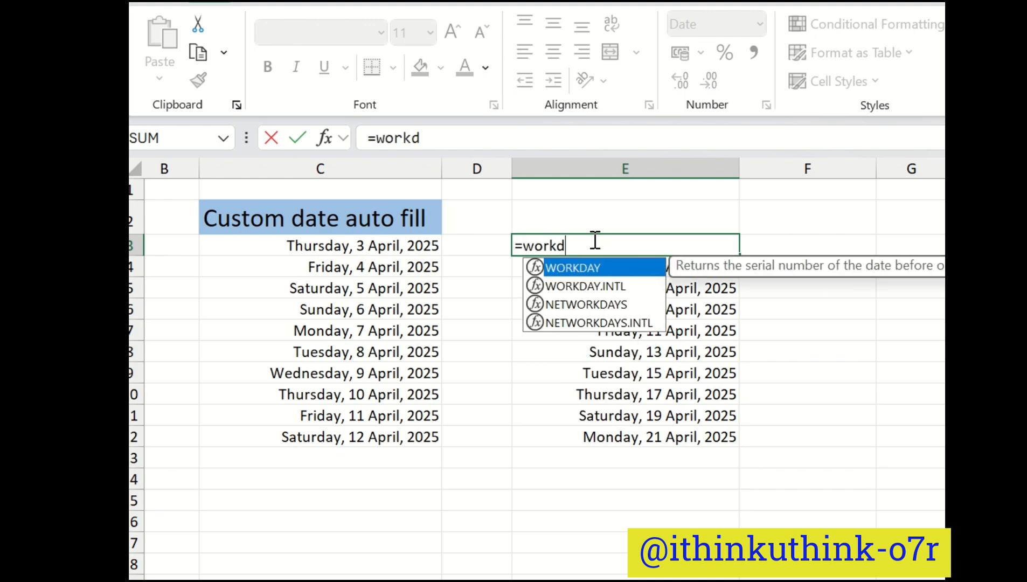
key(Down)
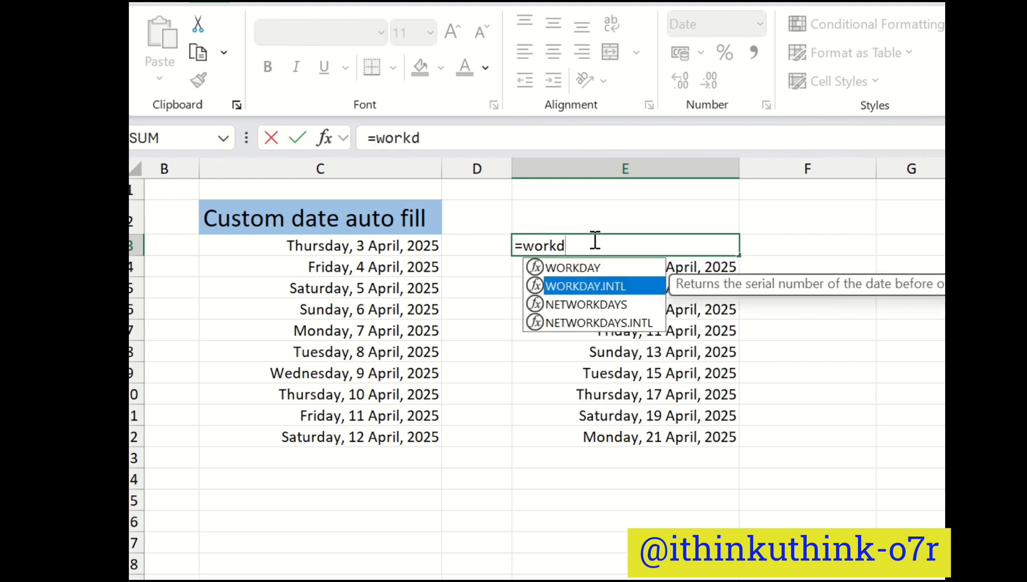
key(Tab)
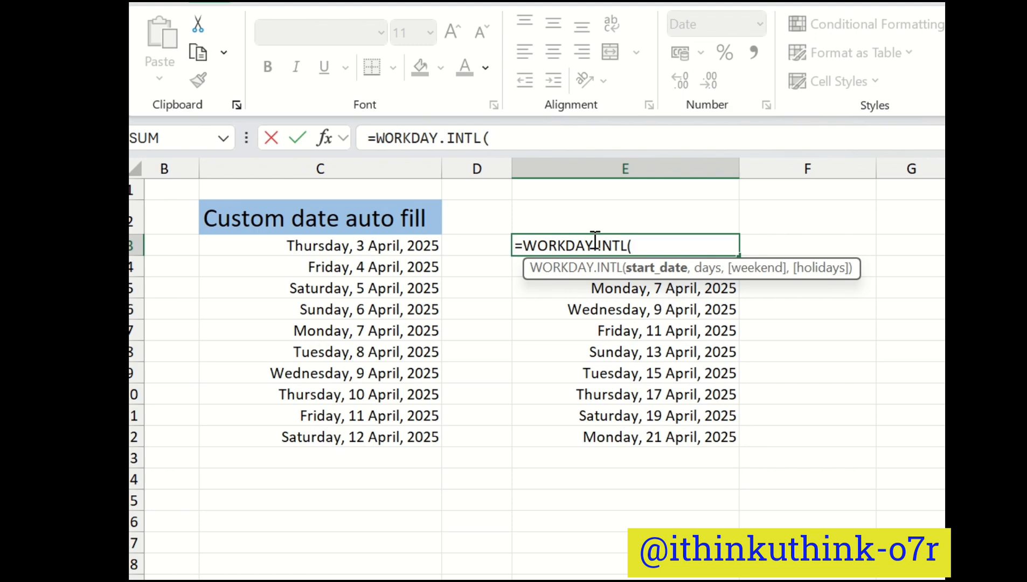
text(date)
key(Tab)
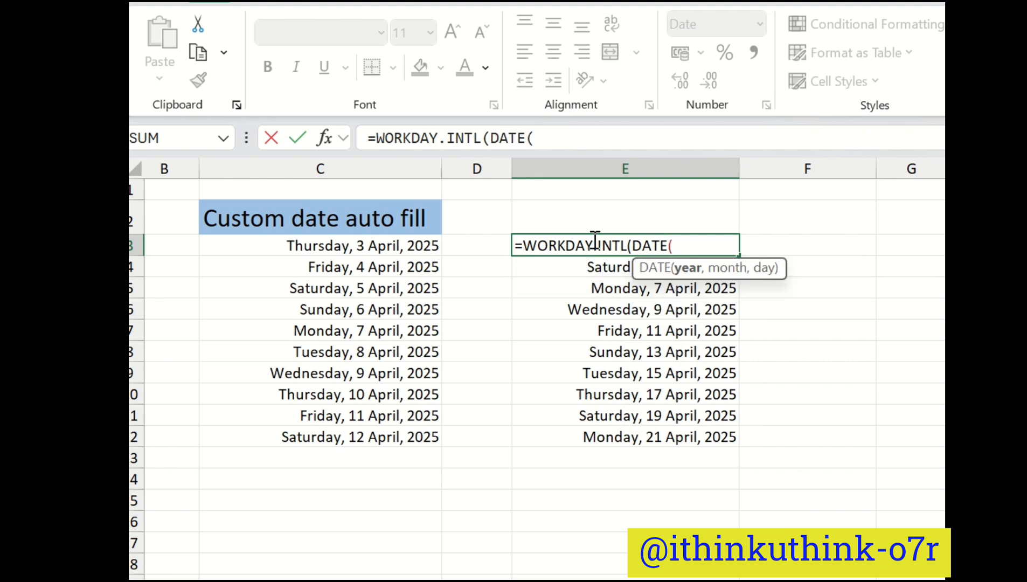
text(2025,)
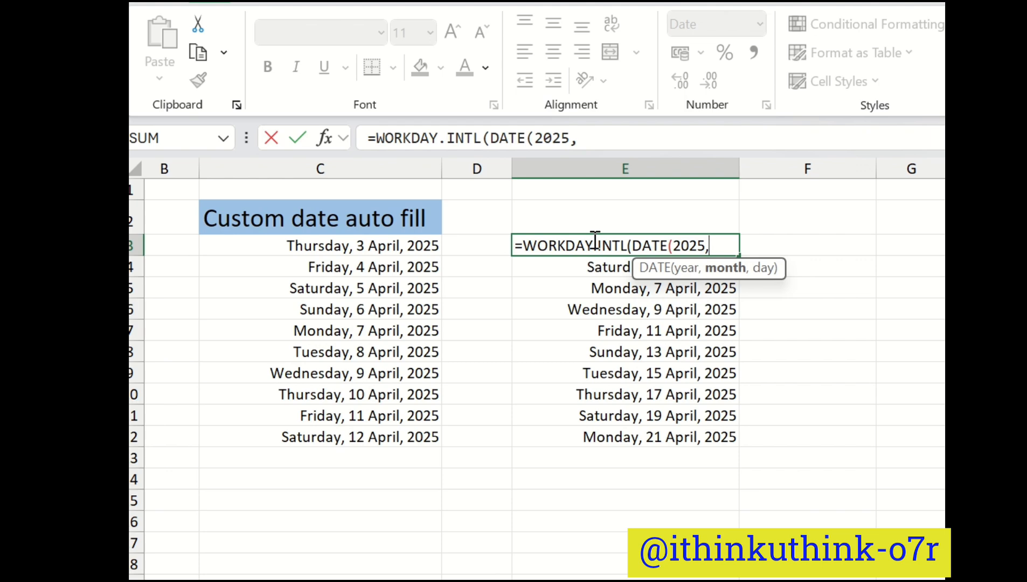
text(1,1)
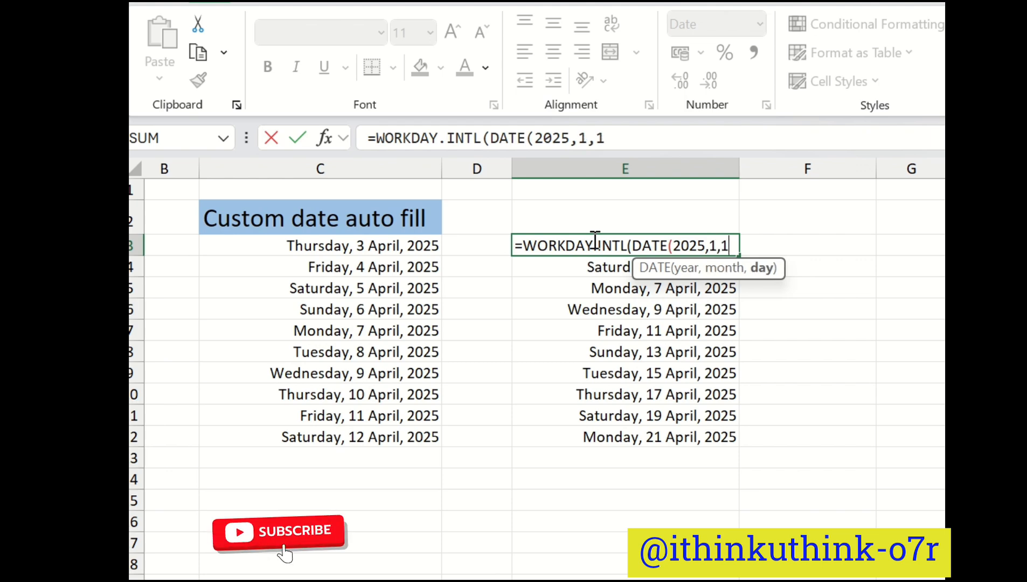
text())
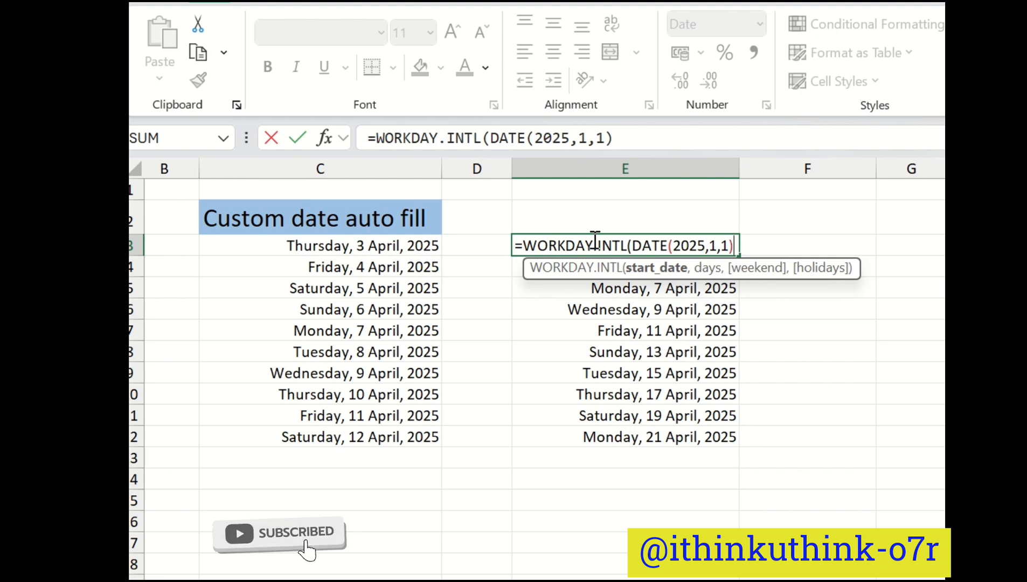
Add SEQUENCE(15) as the days argument of the WORKDAY.INTL formula in E3.
text(,seq)
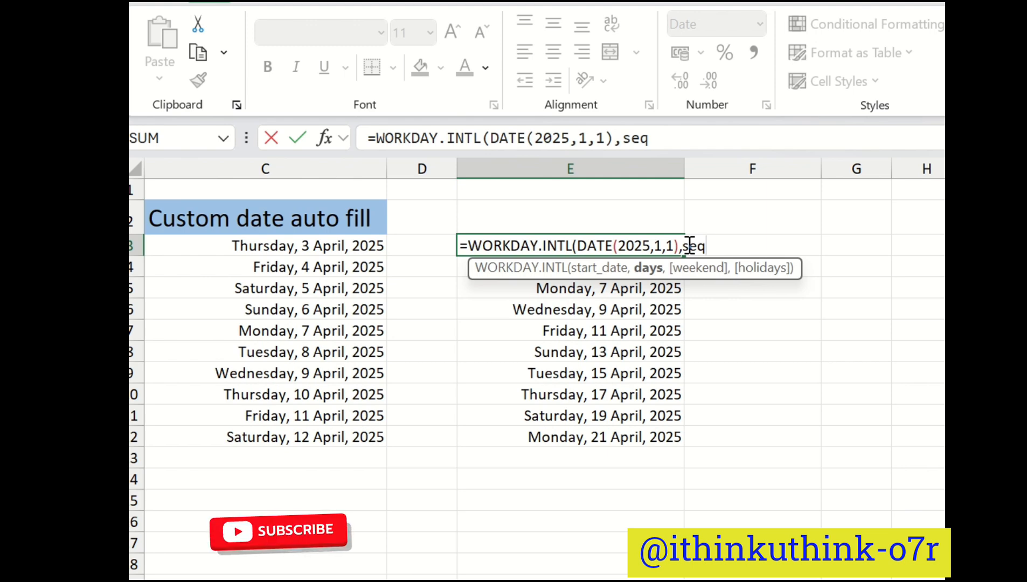
key(BackSpace)
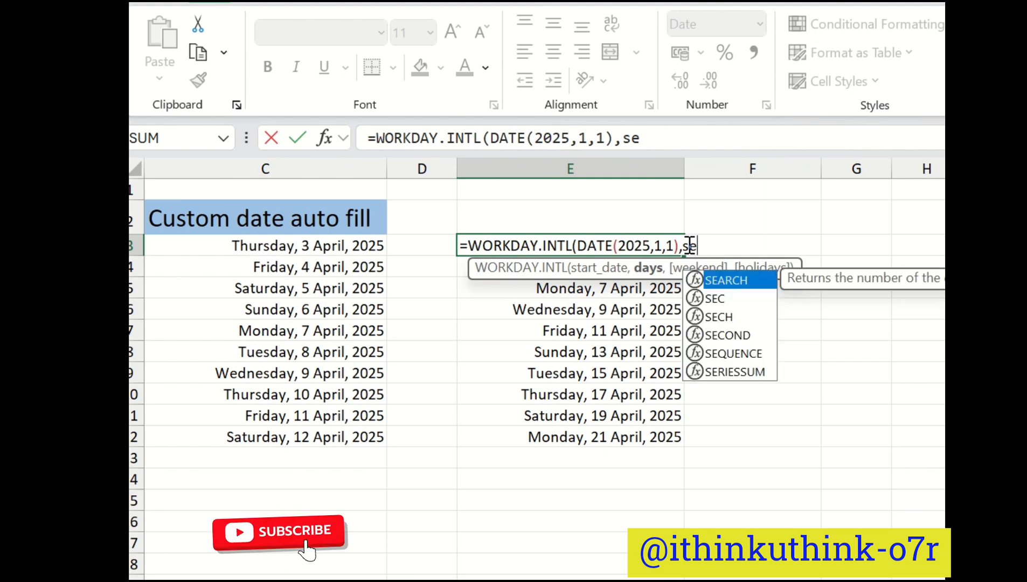
text(Q)
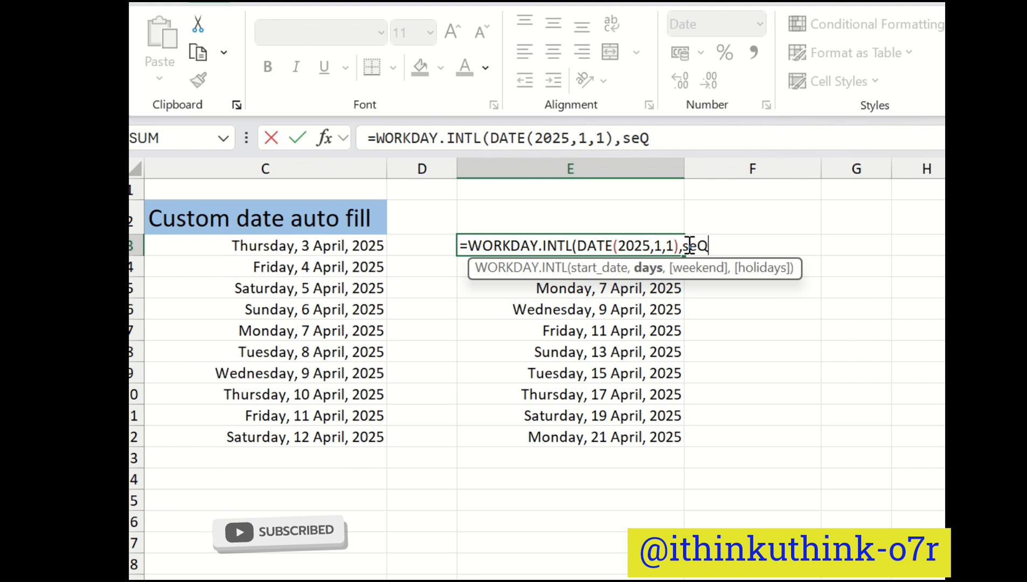
text(u)
key(Tab)
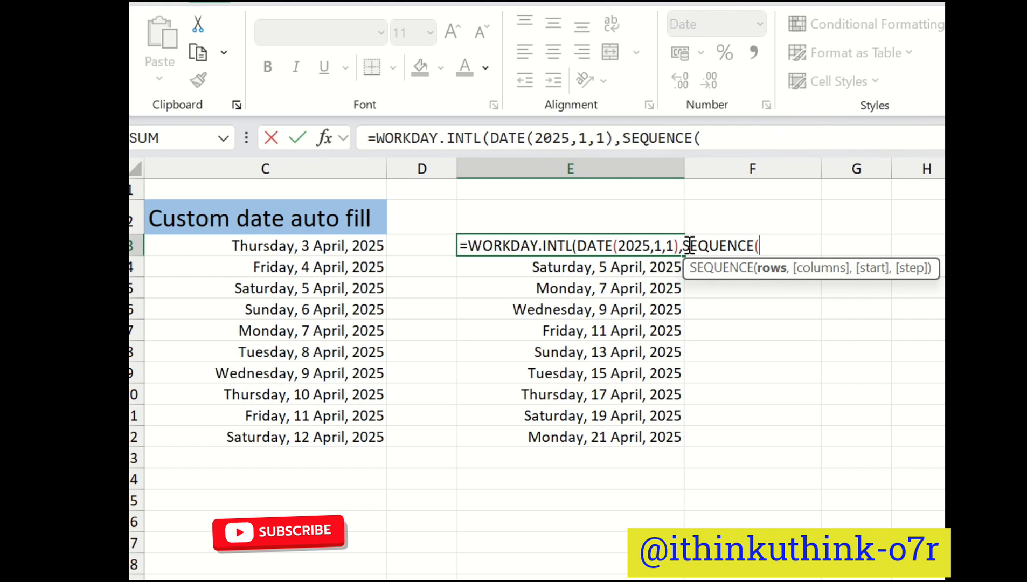
text(1)
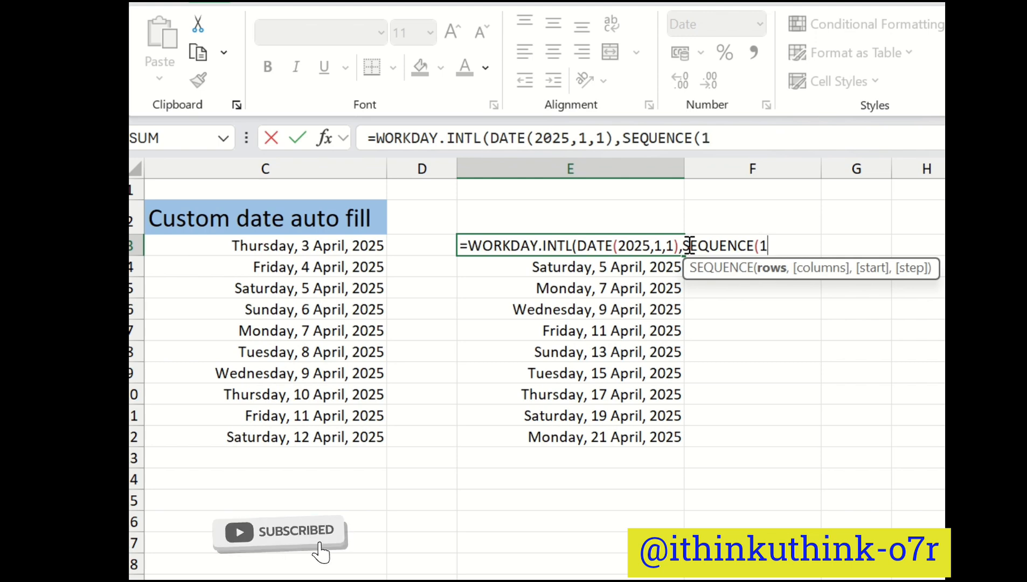
text(5)
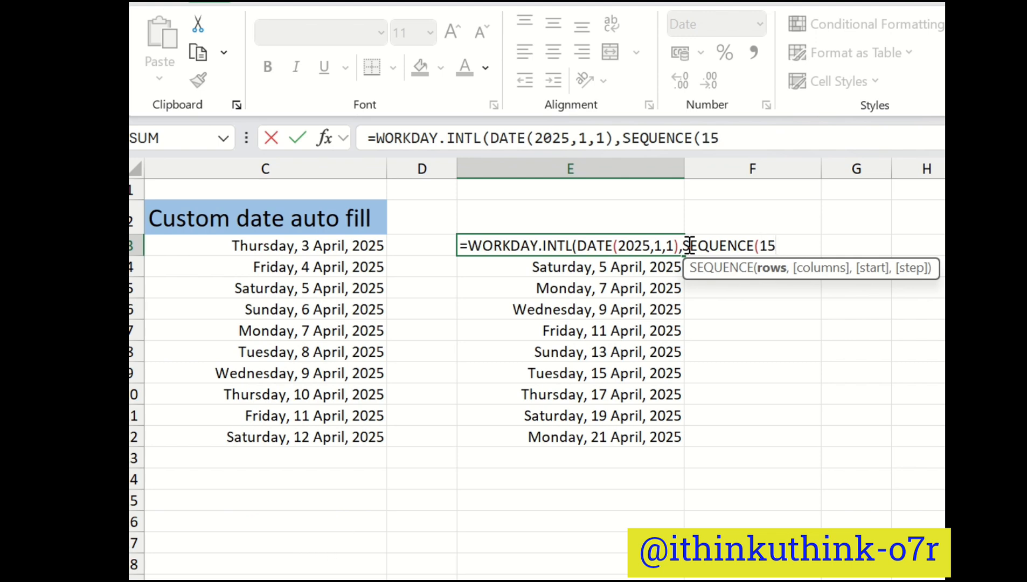
text())
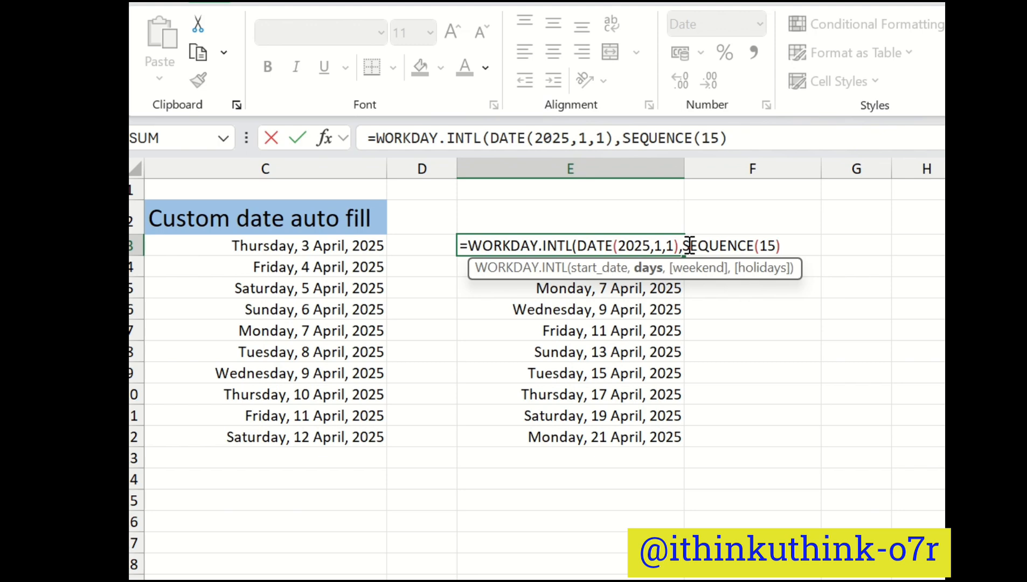
Add the weekend pattern "1000111" to the WORKDAY.INTL formula, so only Tuesday to Thursday count as workdays, and enter it.
text(,)
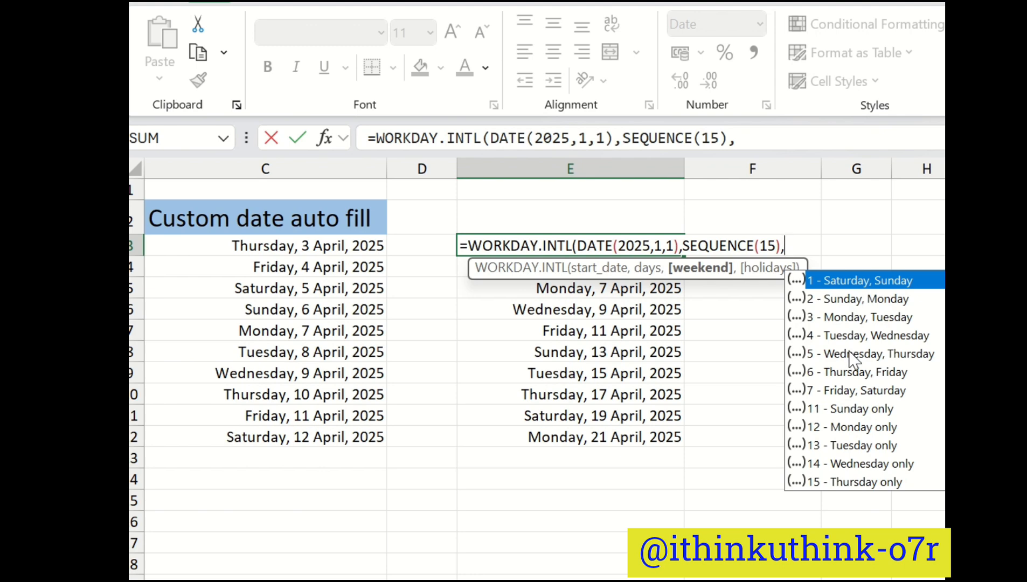
text(")
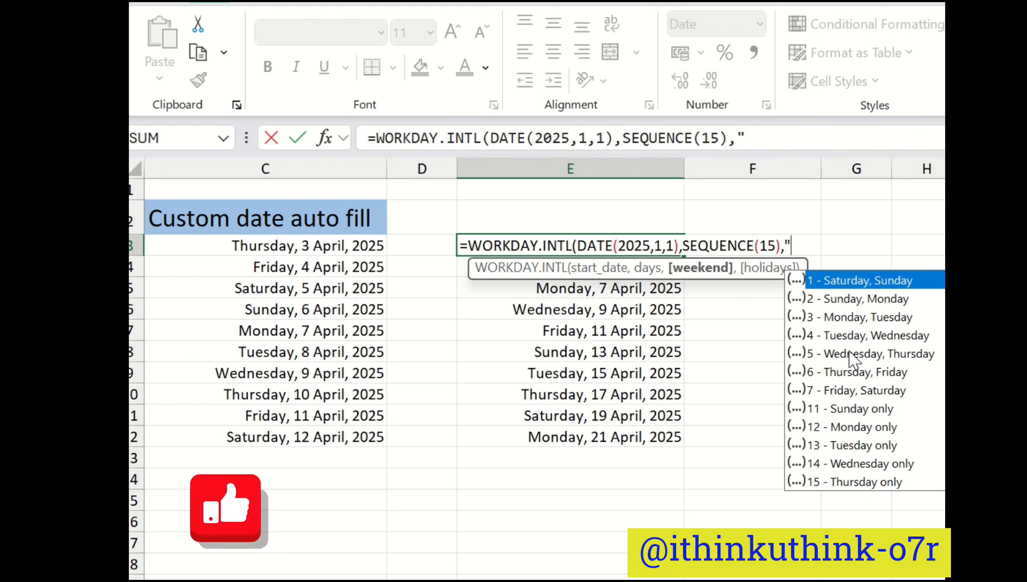
text(1)
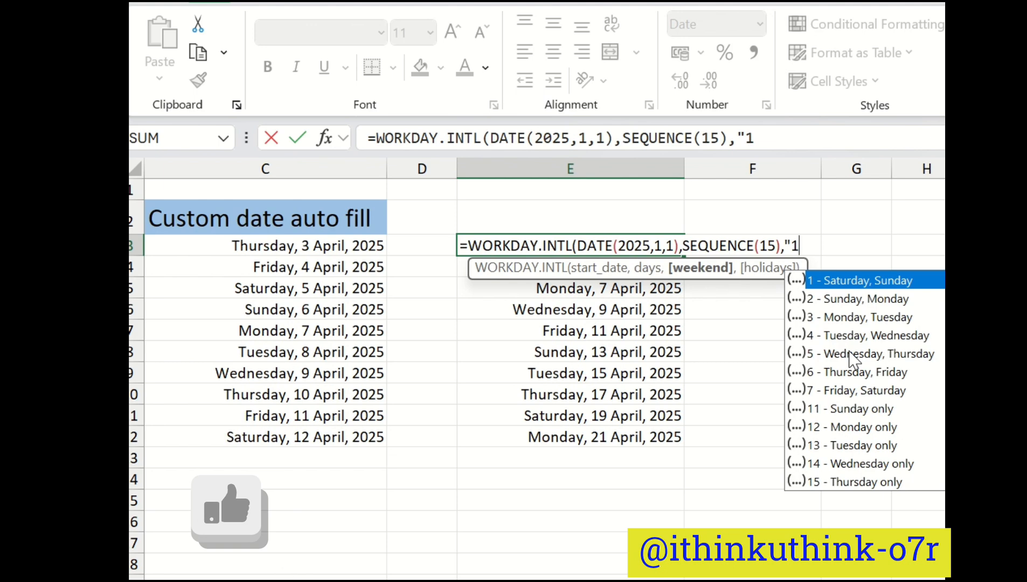
text(00)
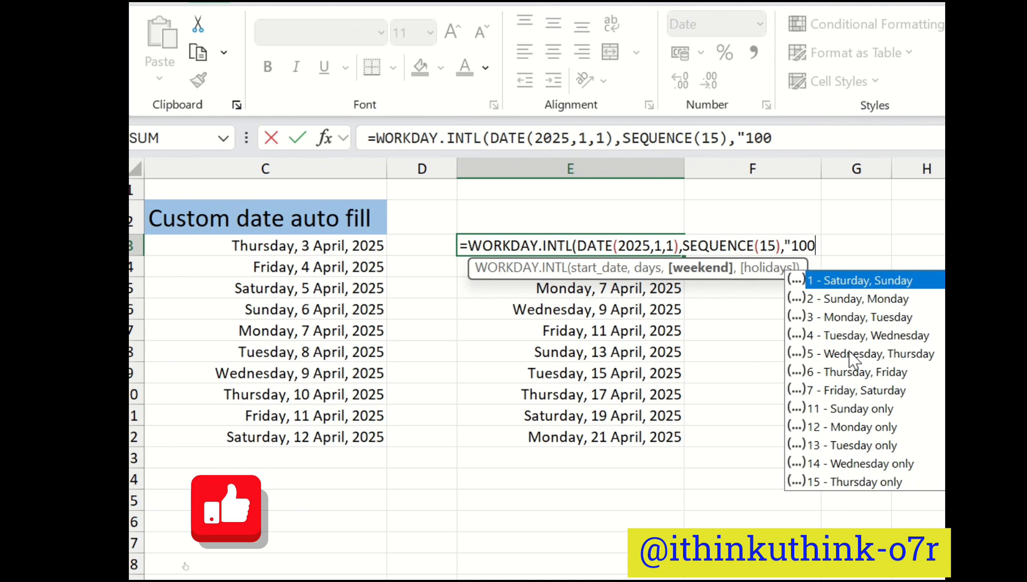
text(0)
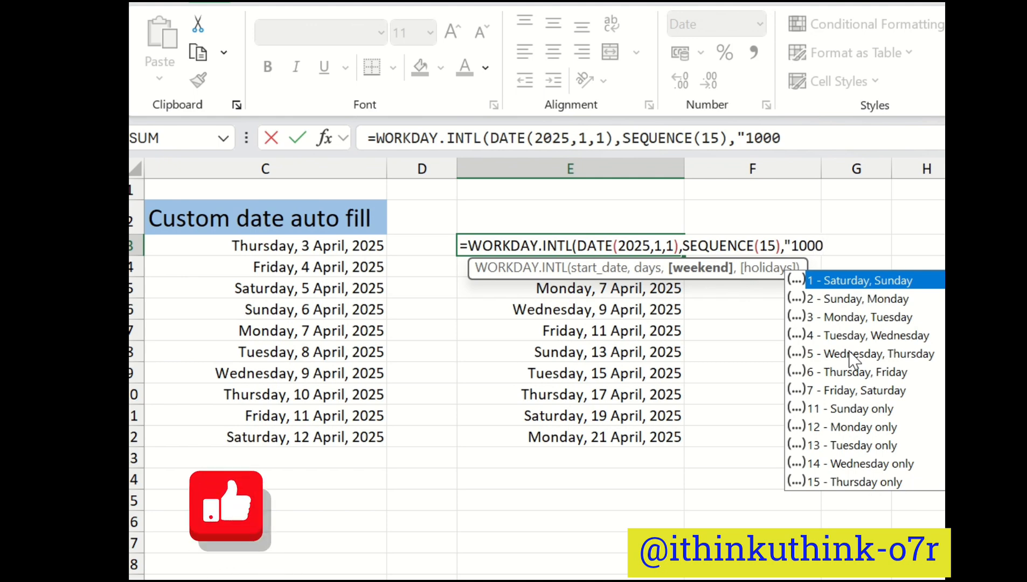
text(111)
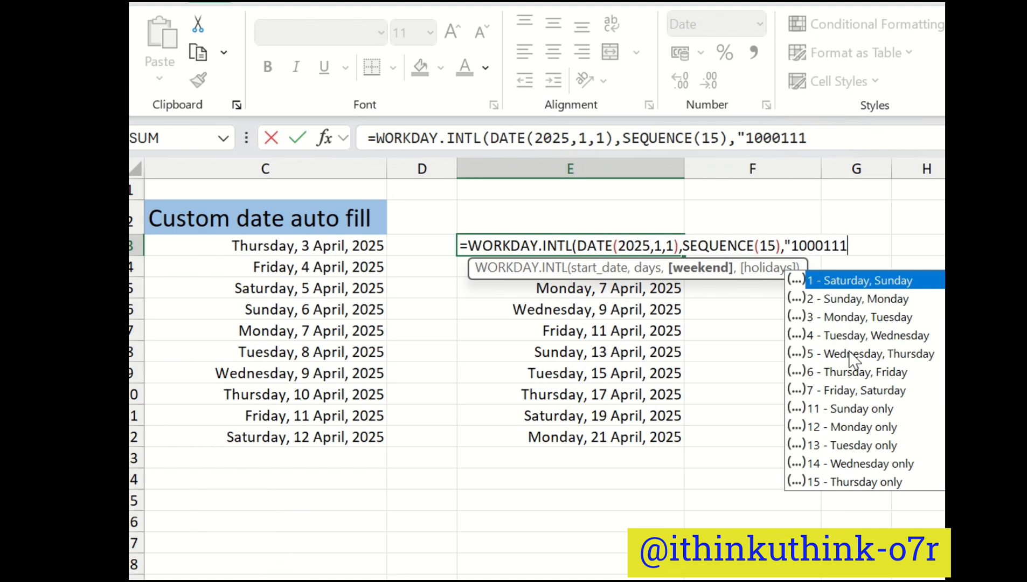
key(Escape)
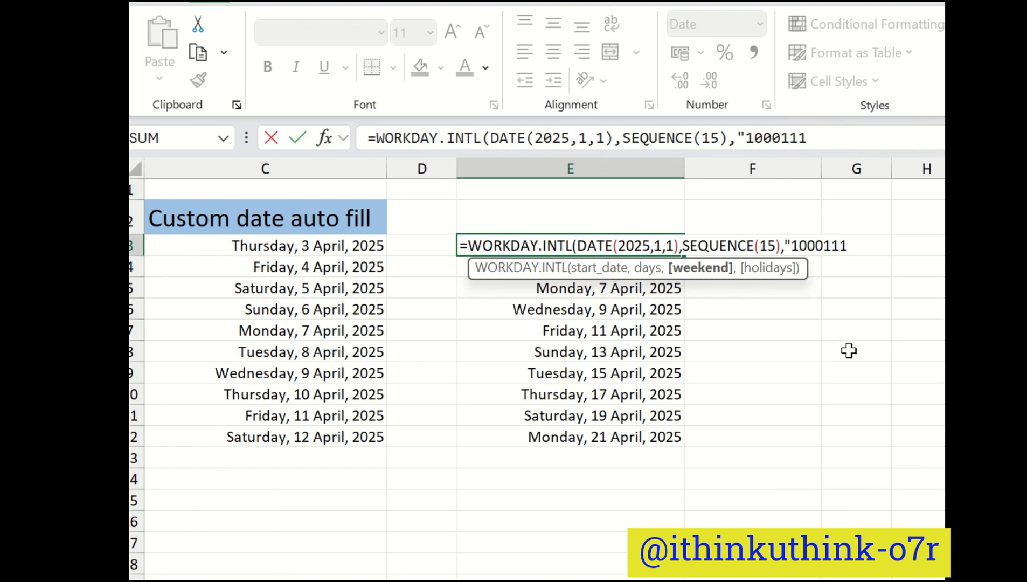
text("))
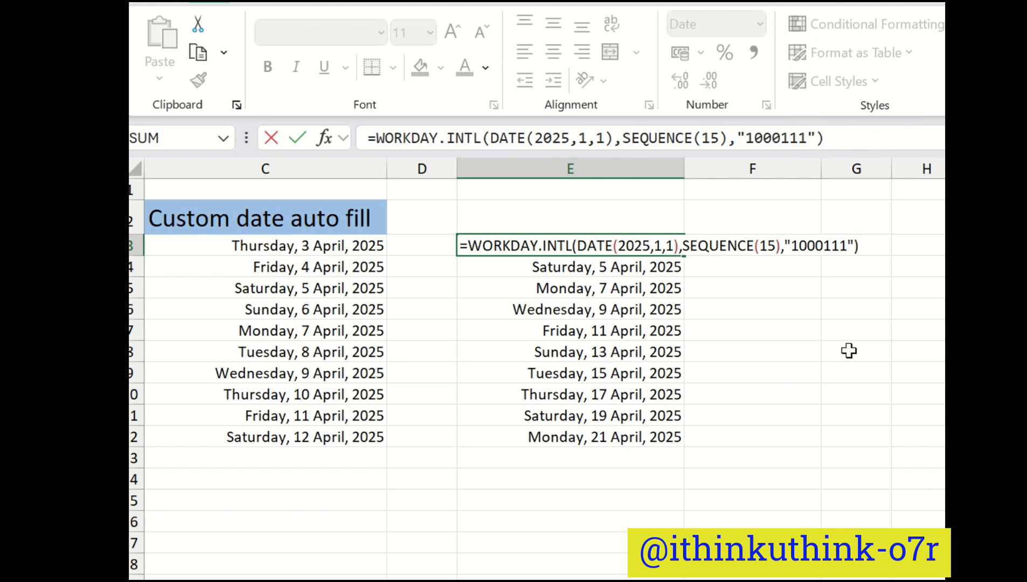
key(Return)
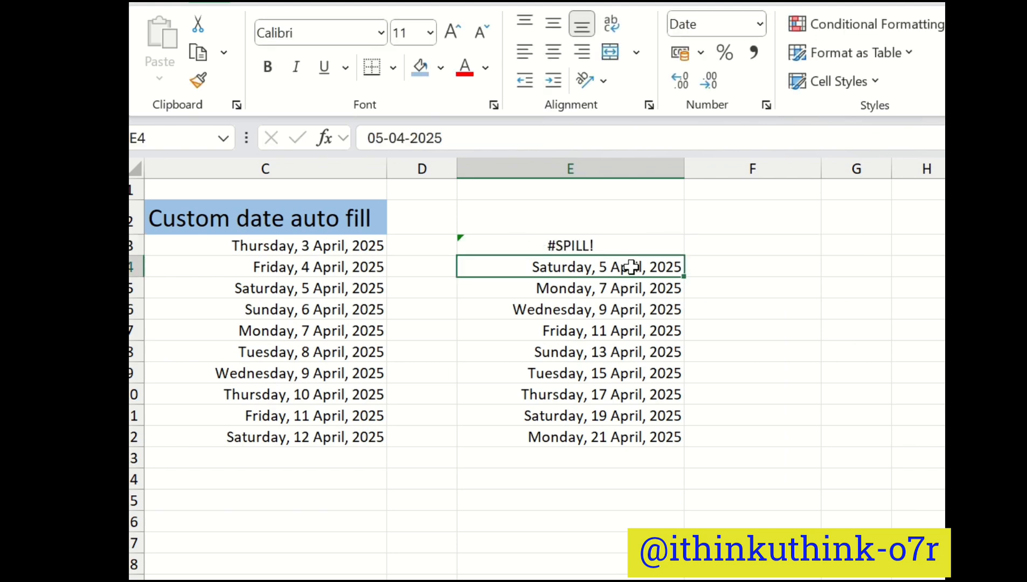
Clear E4:E15 to make room for the WORKDAY.INTL dates to spill, and select formula cell E3 again.
key(shift+Down)
key(shift+Down)
key(shift+Down)
key(shift+Down)
key(shift+Down)
key(shift+Down)
key(shift+Down)
key(shift+Down)
key(shift+Down)
key(shift+Down)
key(shift+Down)
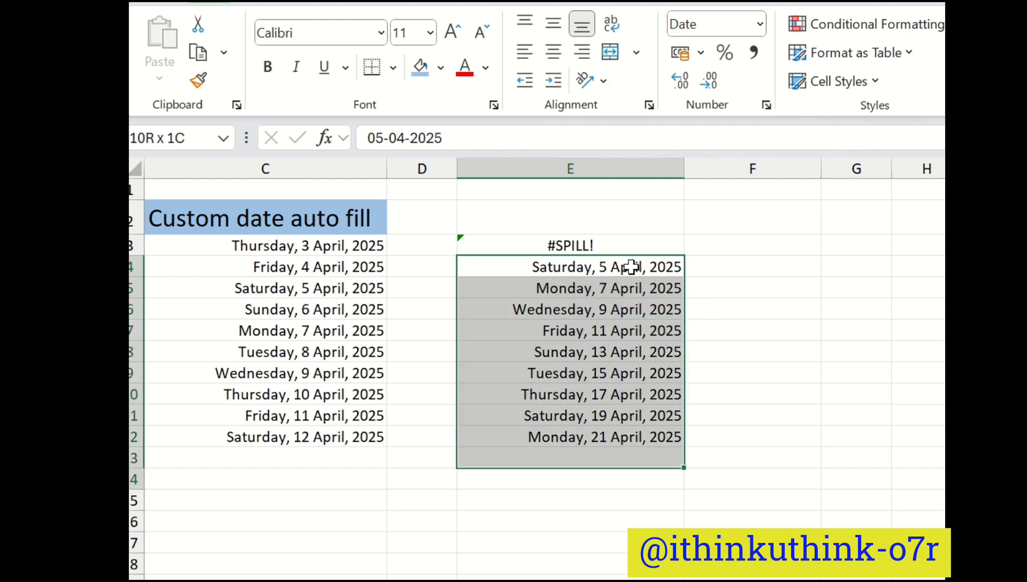
key(Delete)
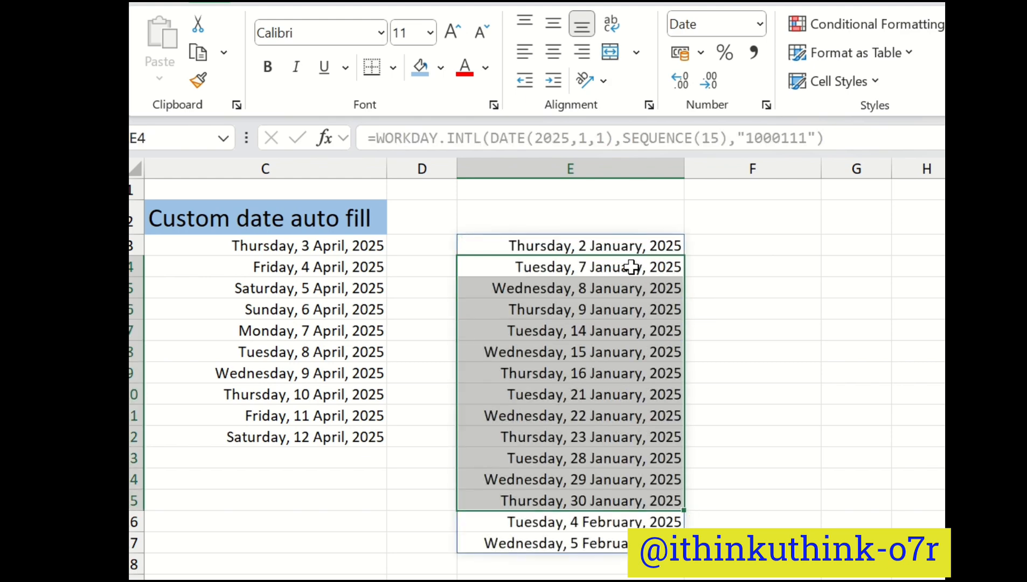
click(741, 261)
click(603, 243)
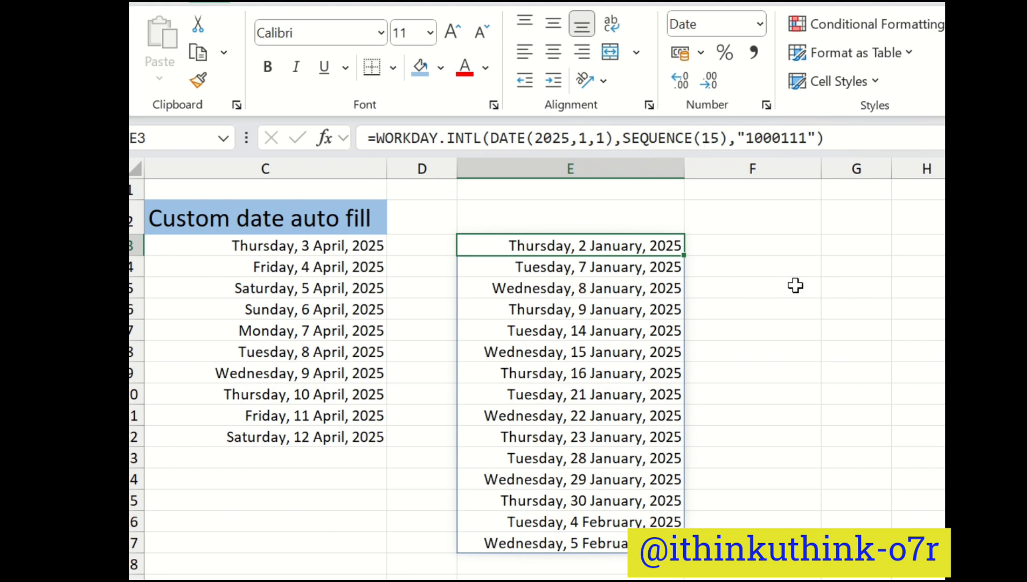
click(770, 286)
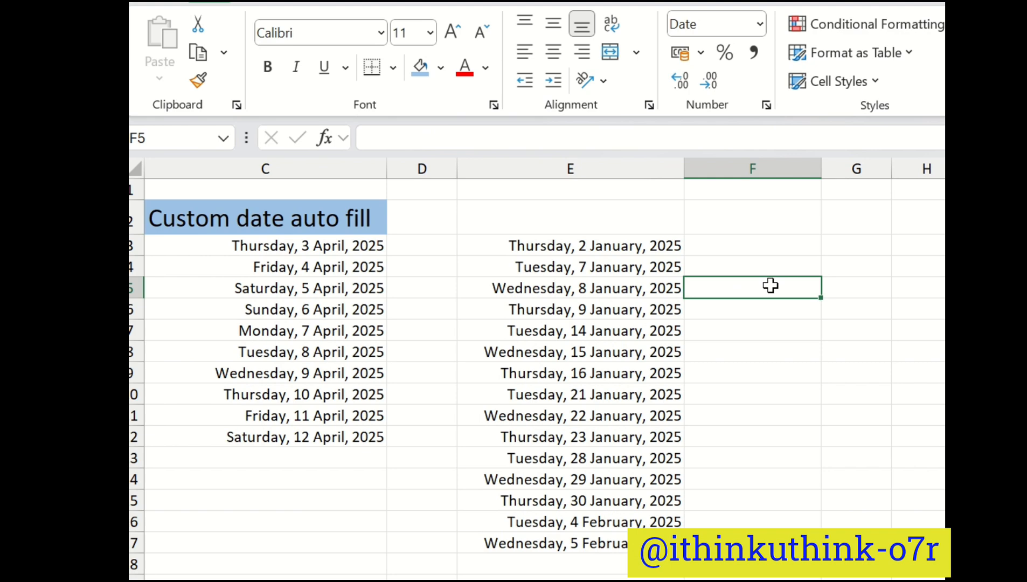
click(558, 245)
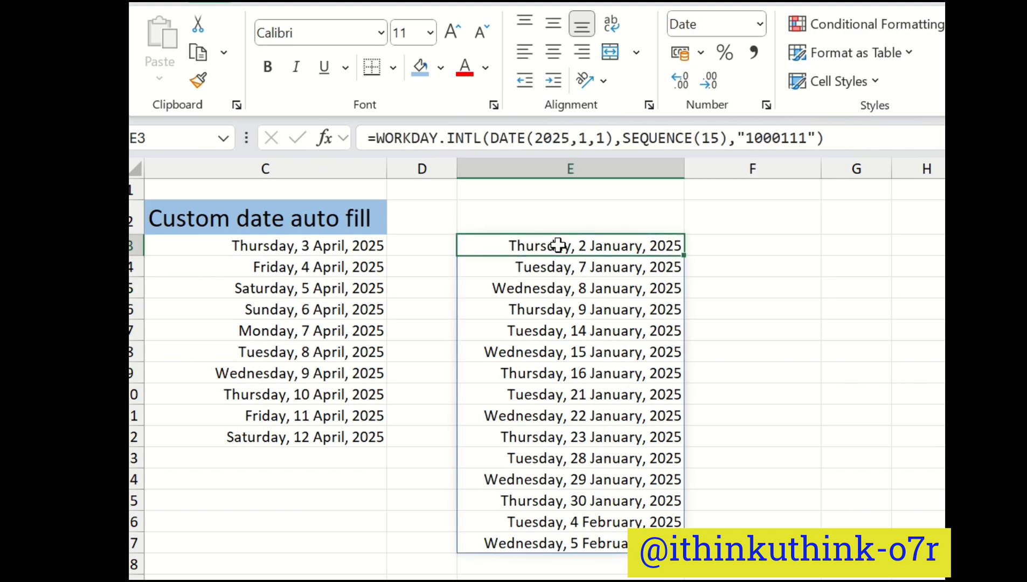